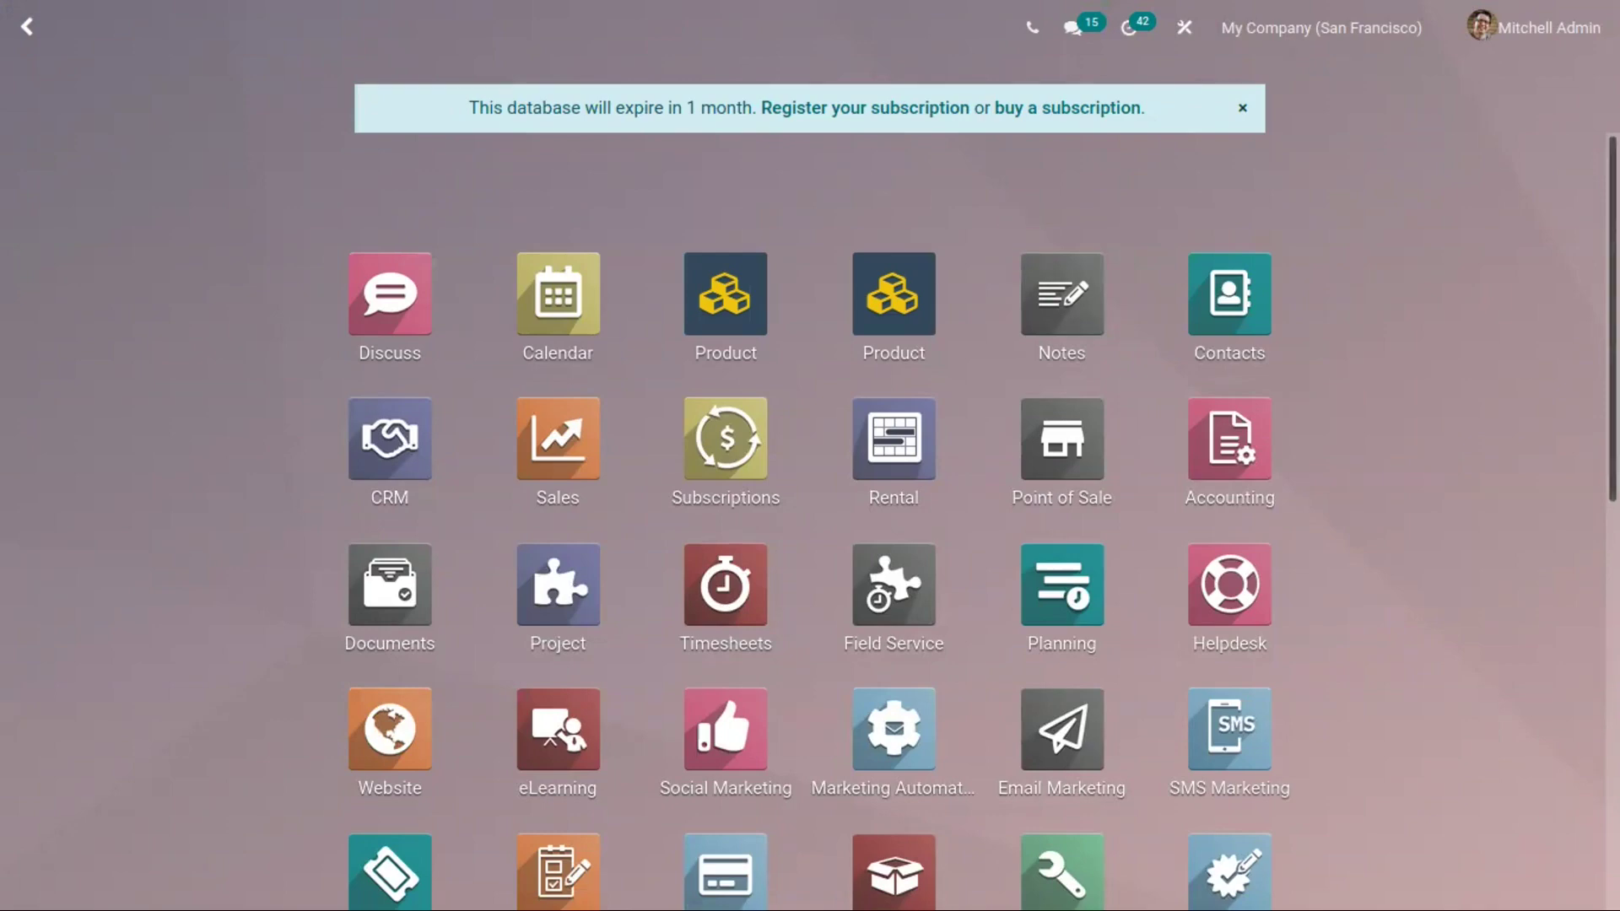
# Open the Inventory app's Configuration Settings page.
pyautogui.scroll(-4, 1002, 206)
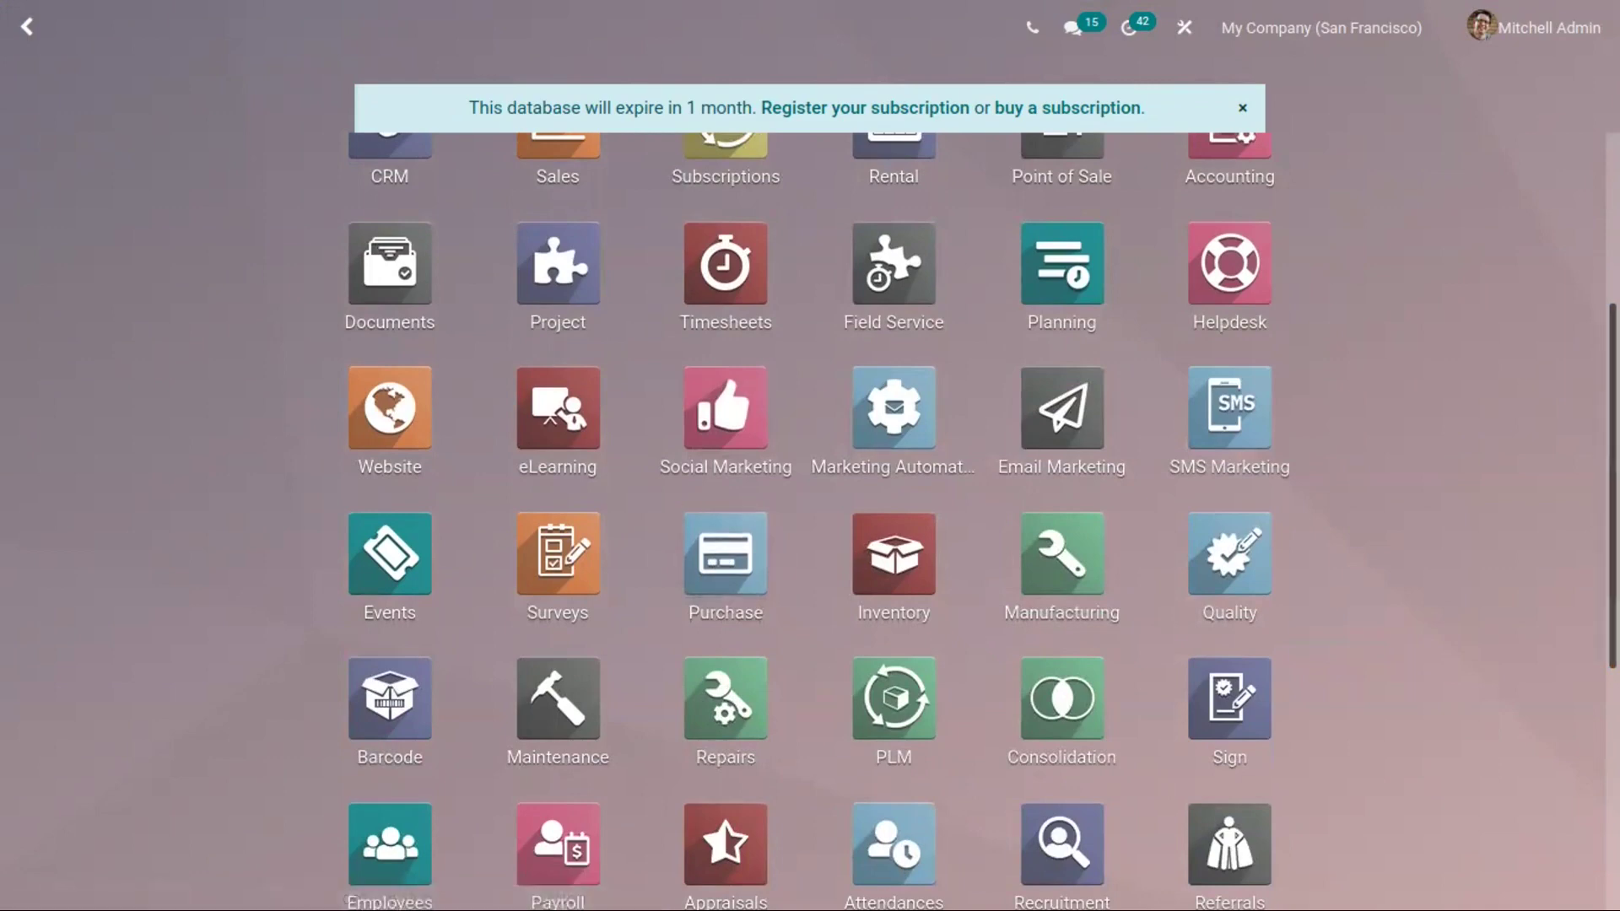
pyautogui.scroll(4, 718, 562)
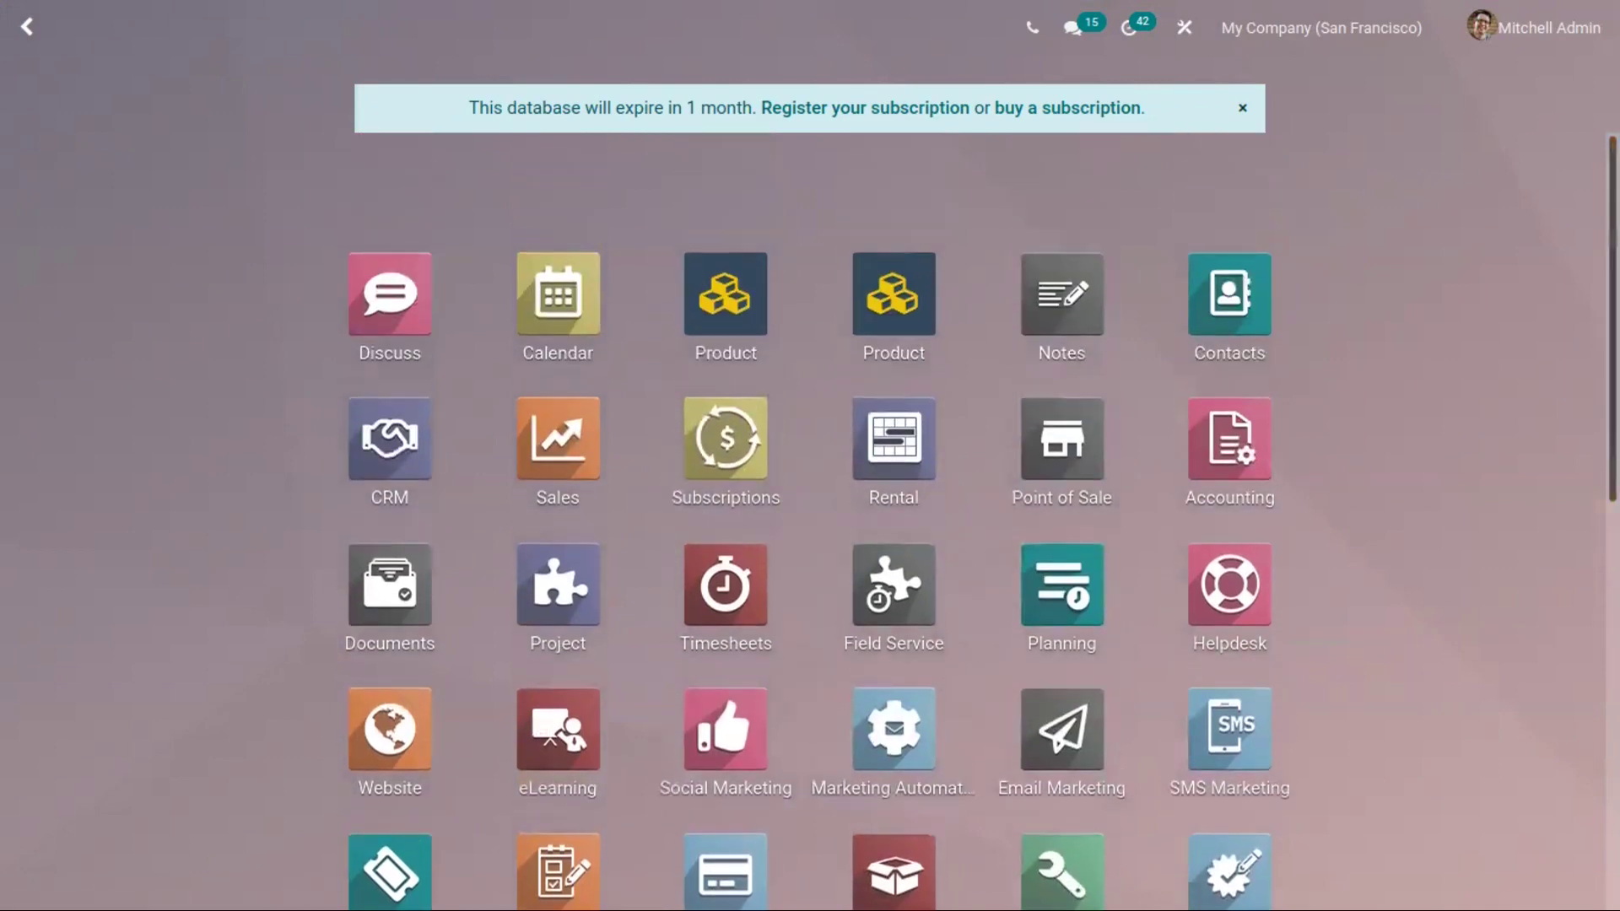
pyautogui.scroll(-3, 811, 523)
pyautogui.scroll(-2, 929, 557)
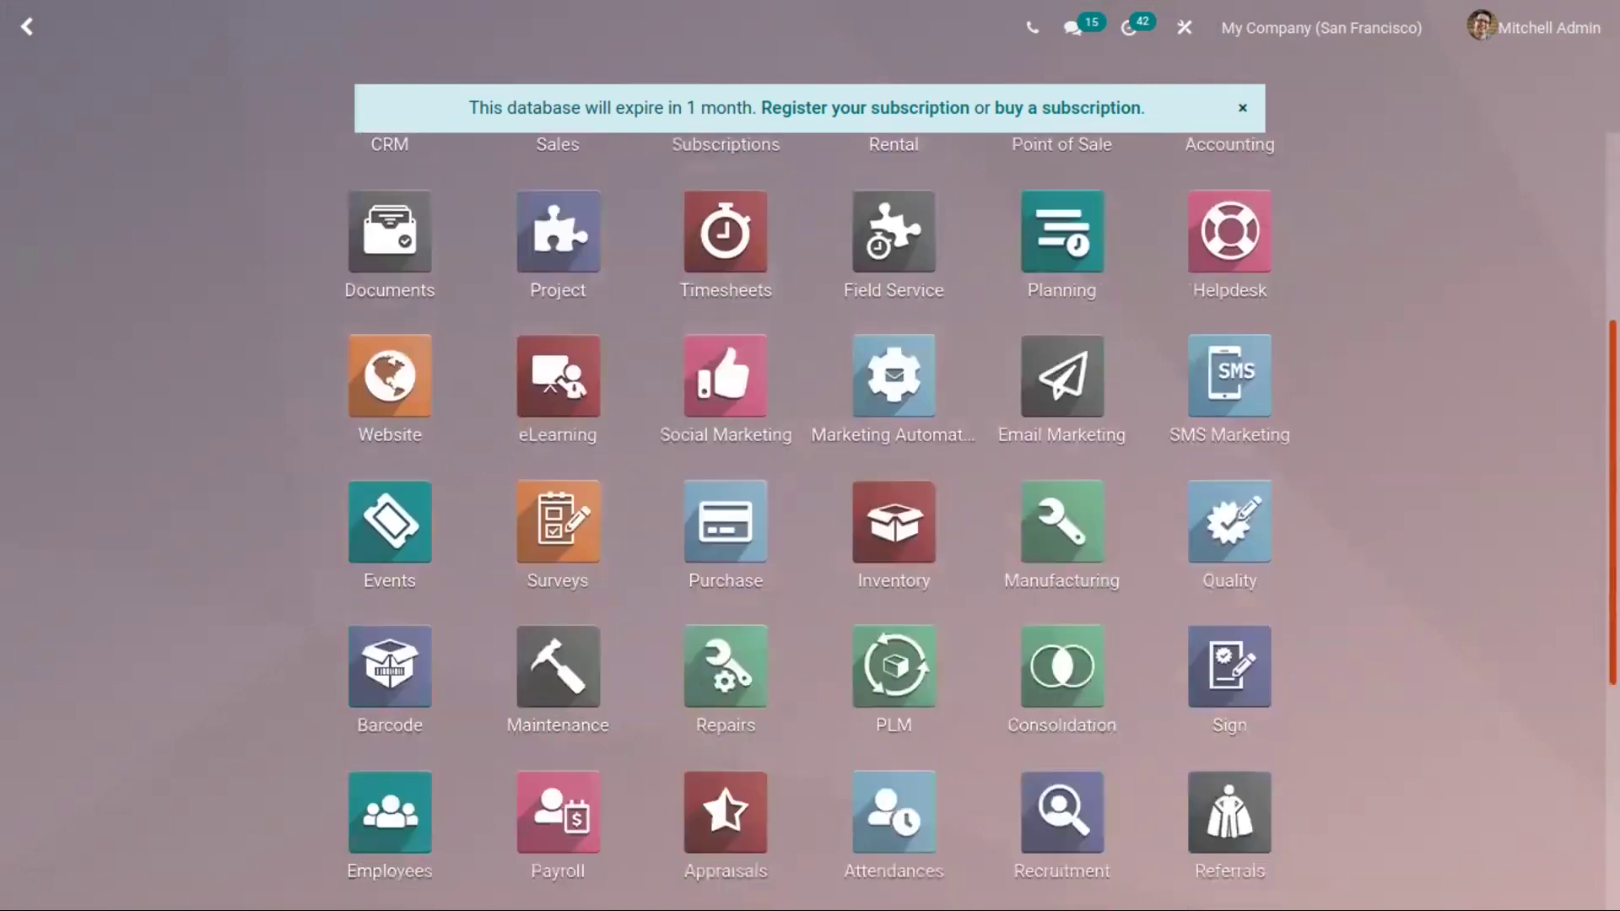
pyautogui.click(912, 541)
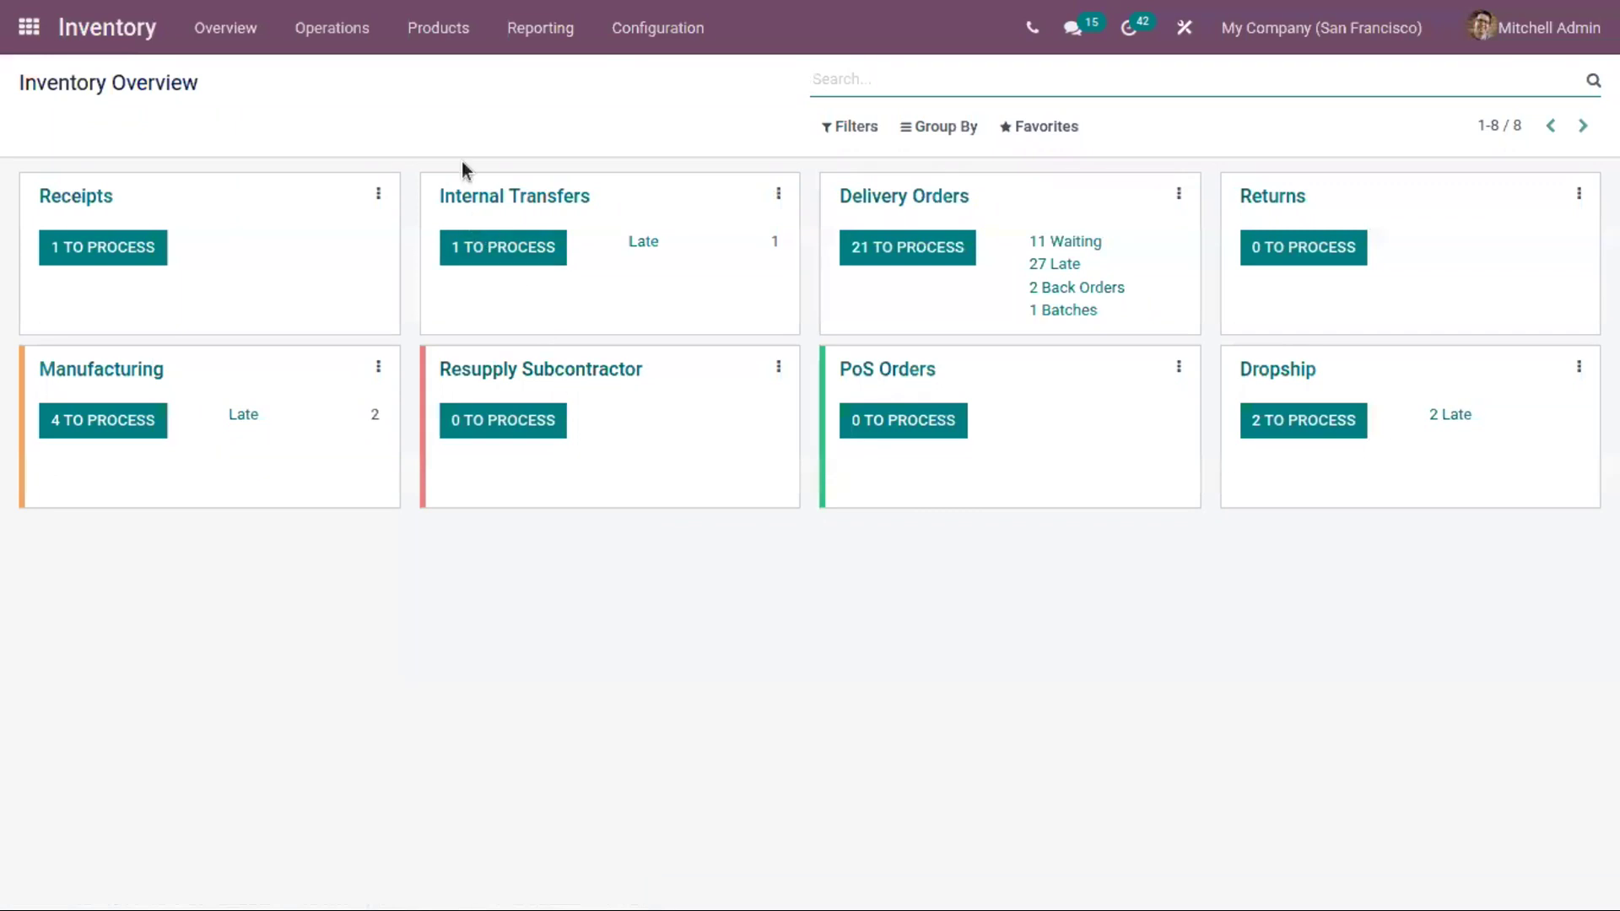
pyautogui.click(626, 34)
pyautogui.click(634, 70)
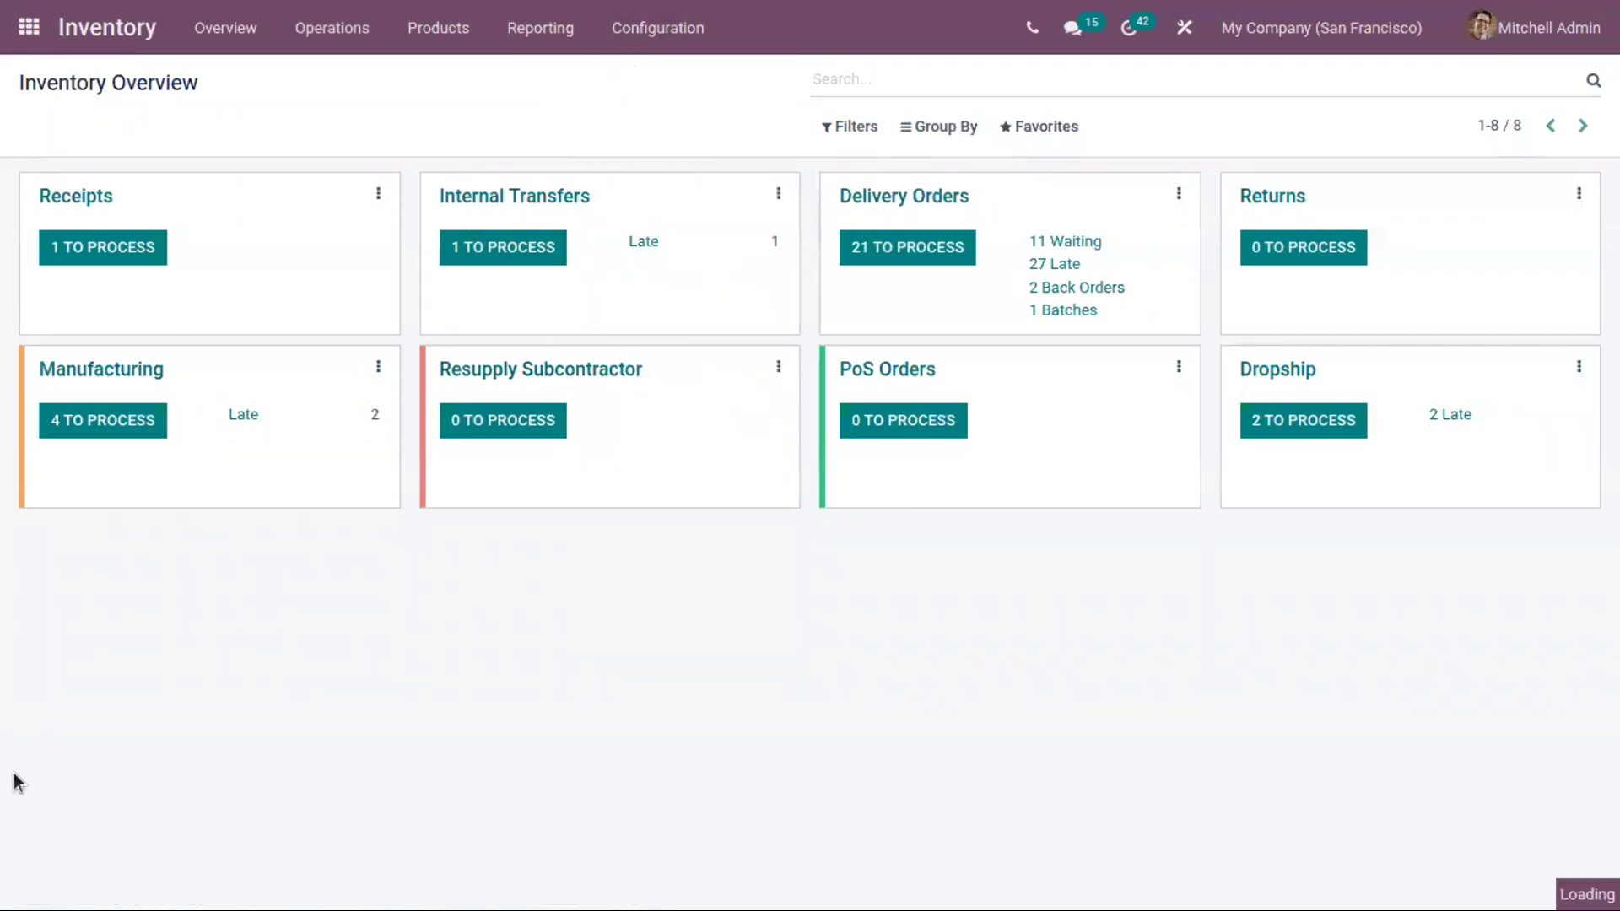
# Search the settings for 'consi', enable Consignment, and save the change.
pyautogui.write('con')
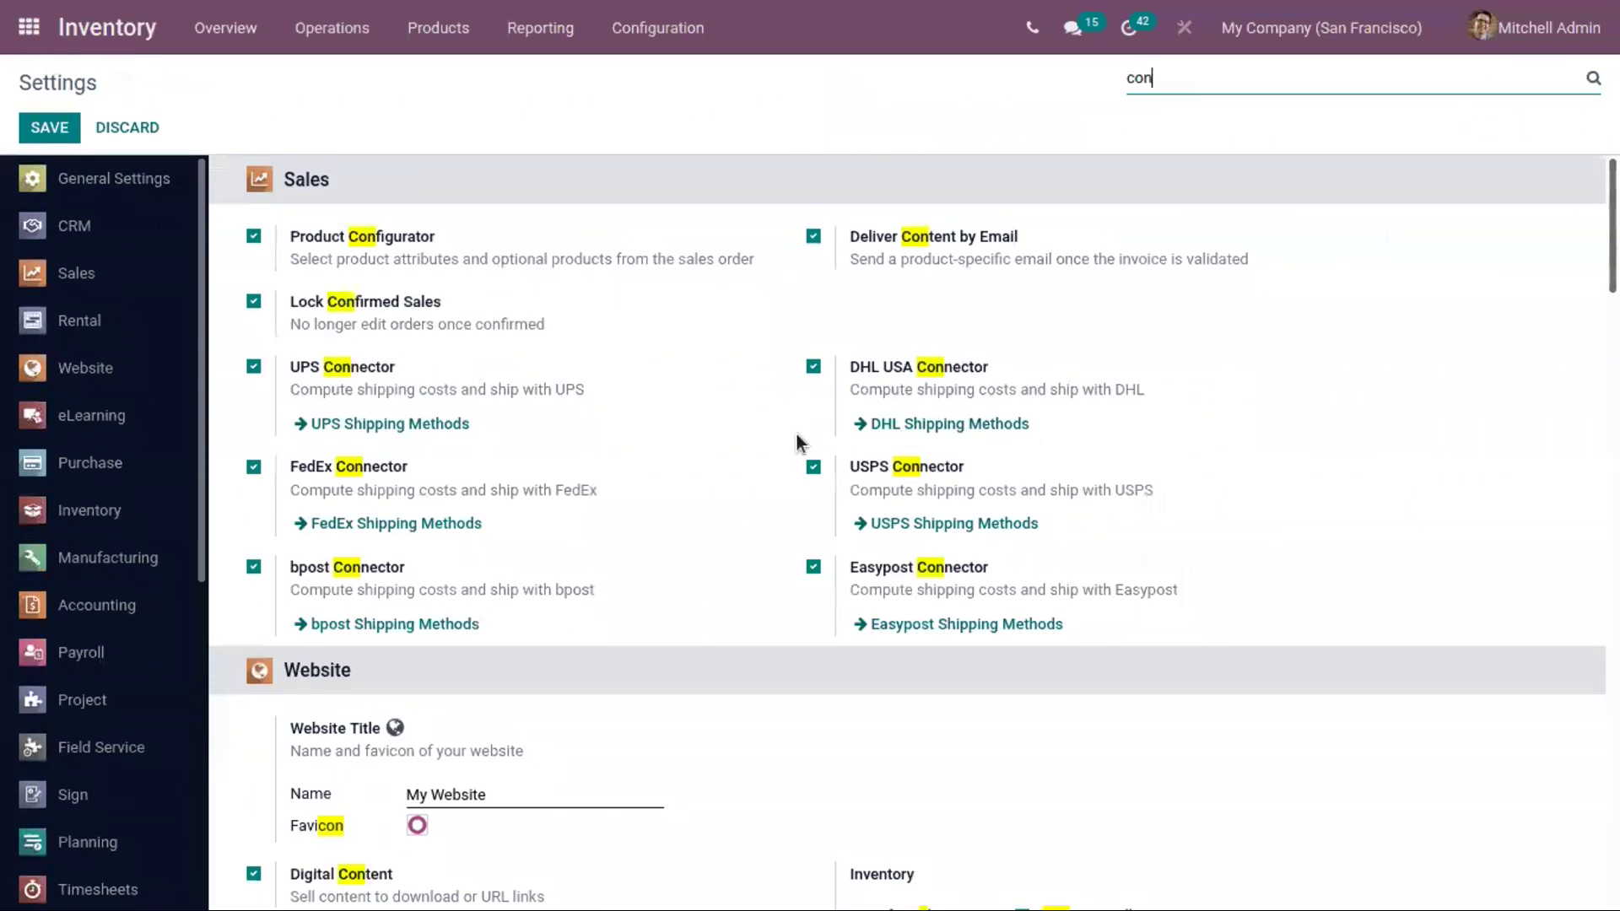
pyautogui.write('d')
pyautogui.press('BackSpace')
pyautogui.write('si')
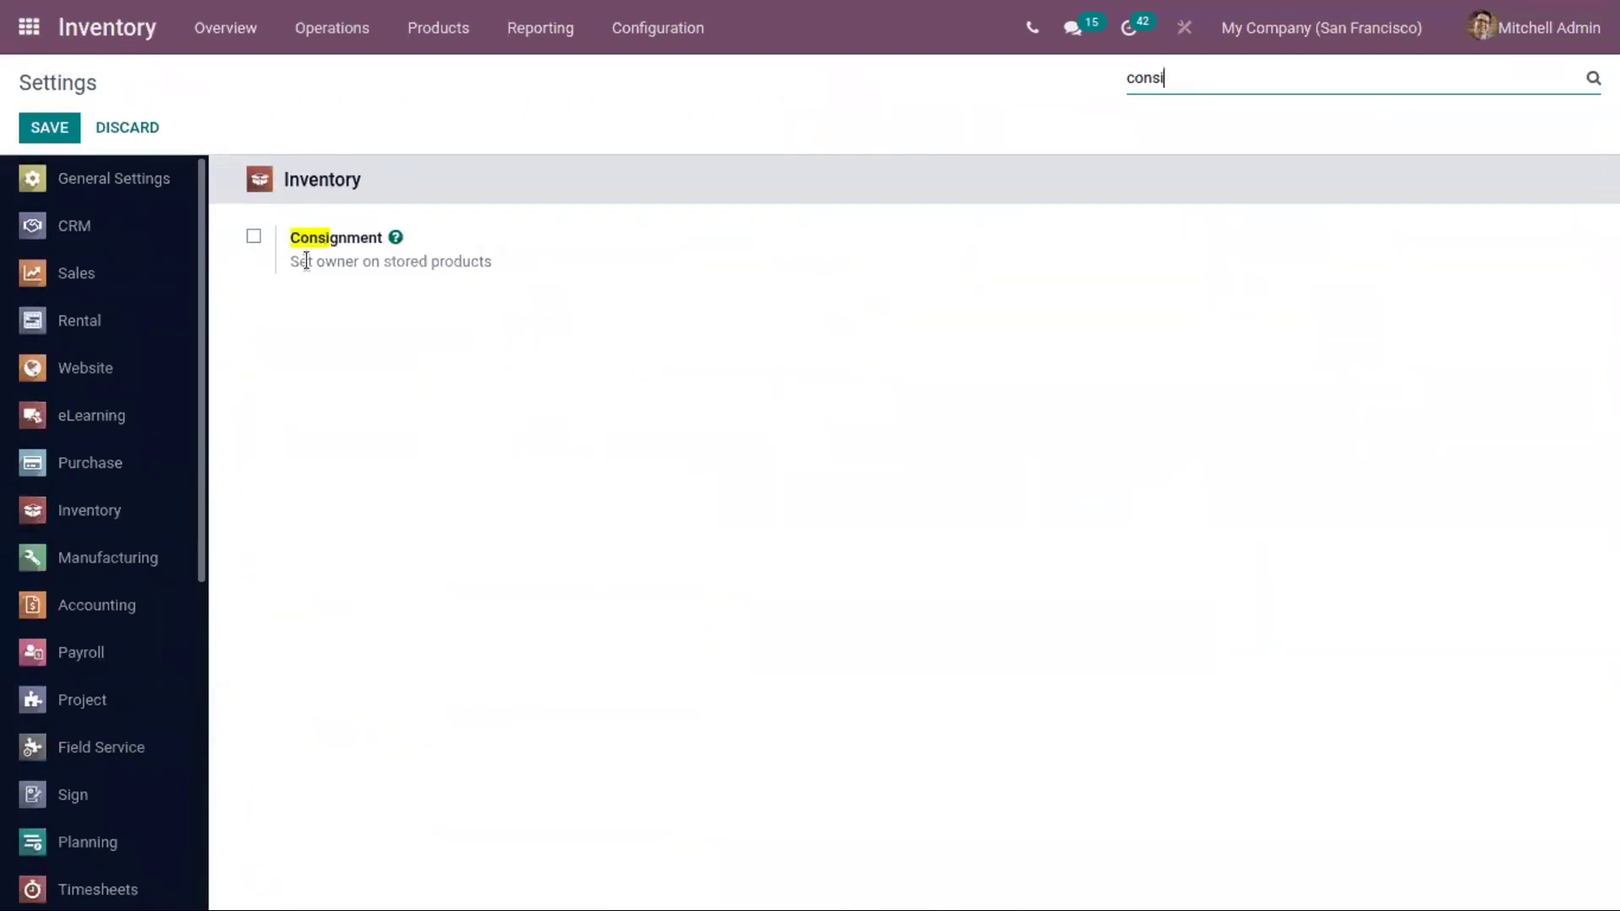
pyautogui.click(254, 238)
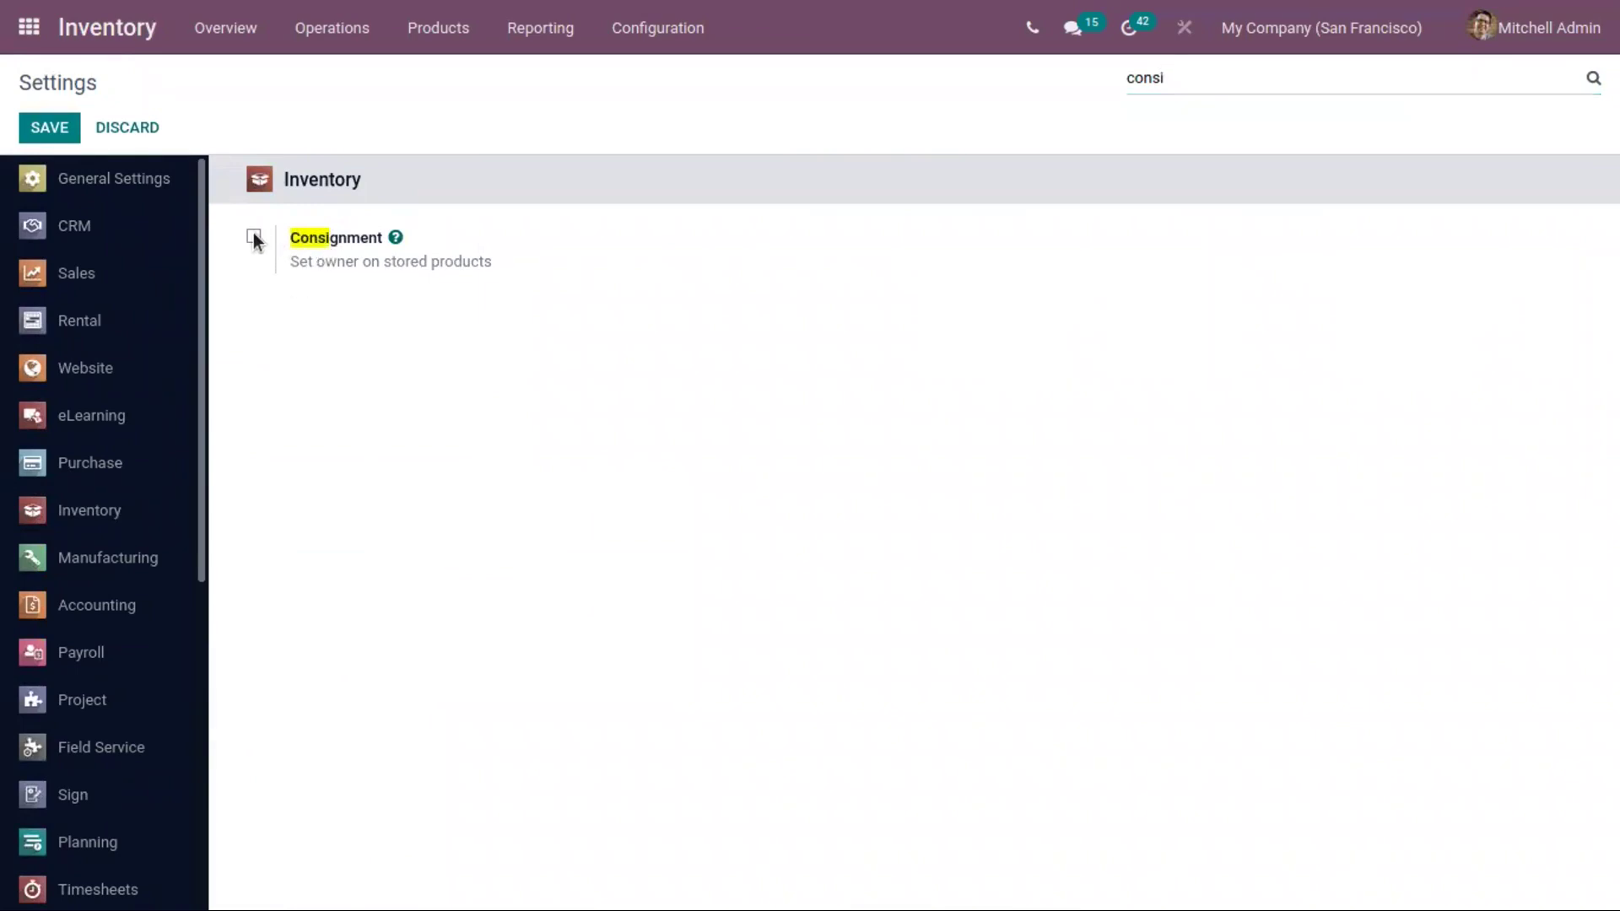
pyautogui.click(46, 127)
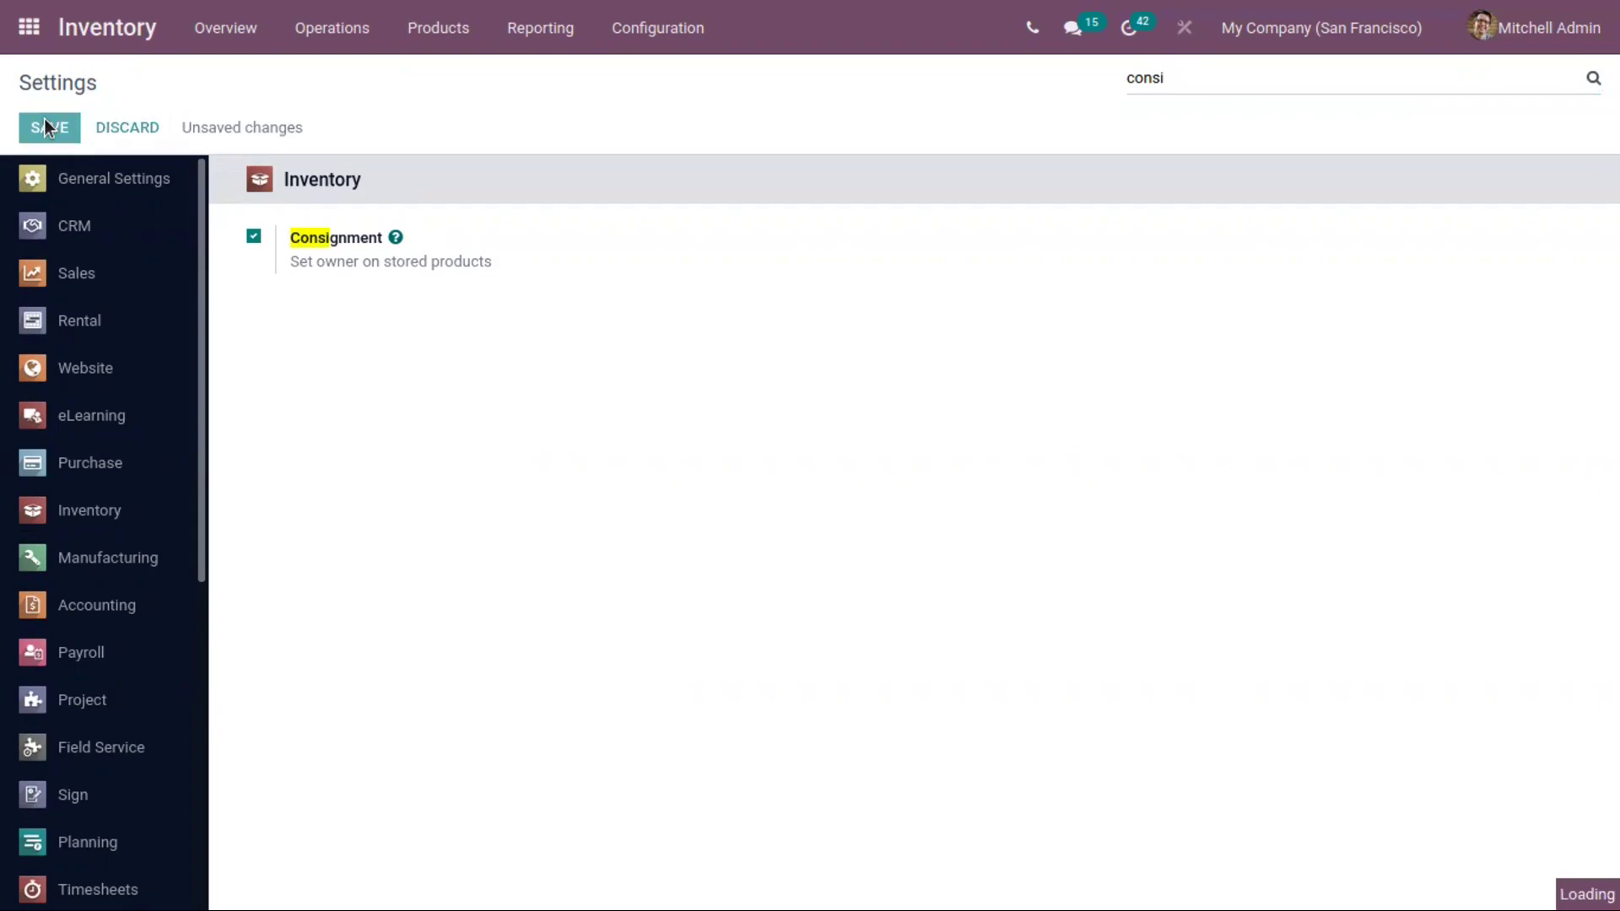
pyautogui.click(29, 27)
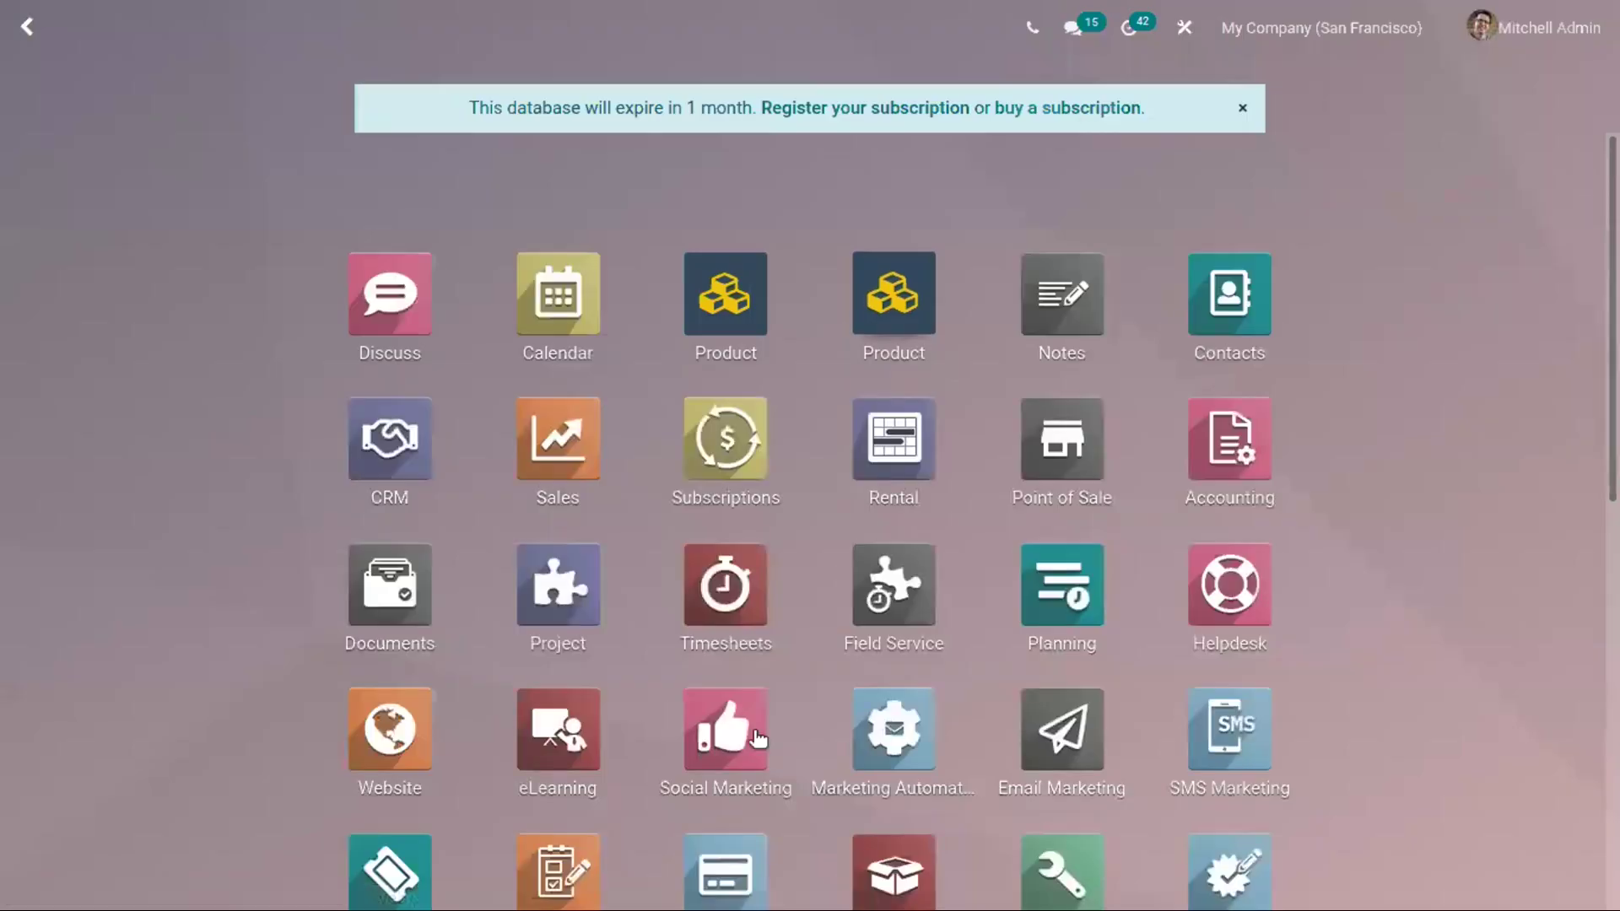
# Start a new request for quotation in Purchase with vendor Azure Interior.
pyautogui.click(731, 867)
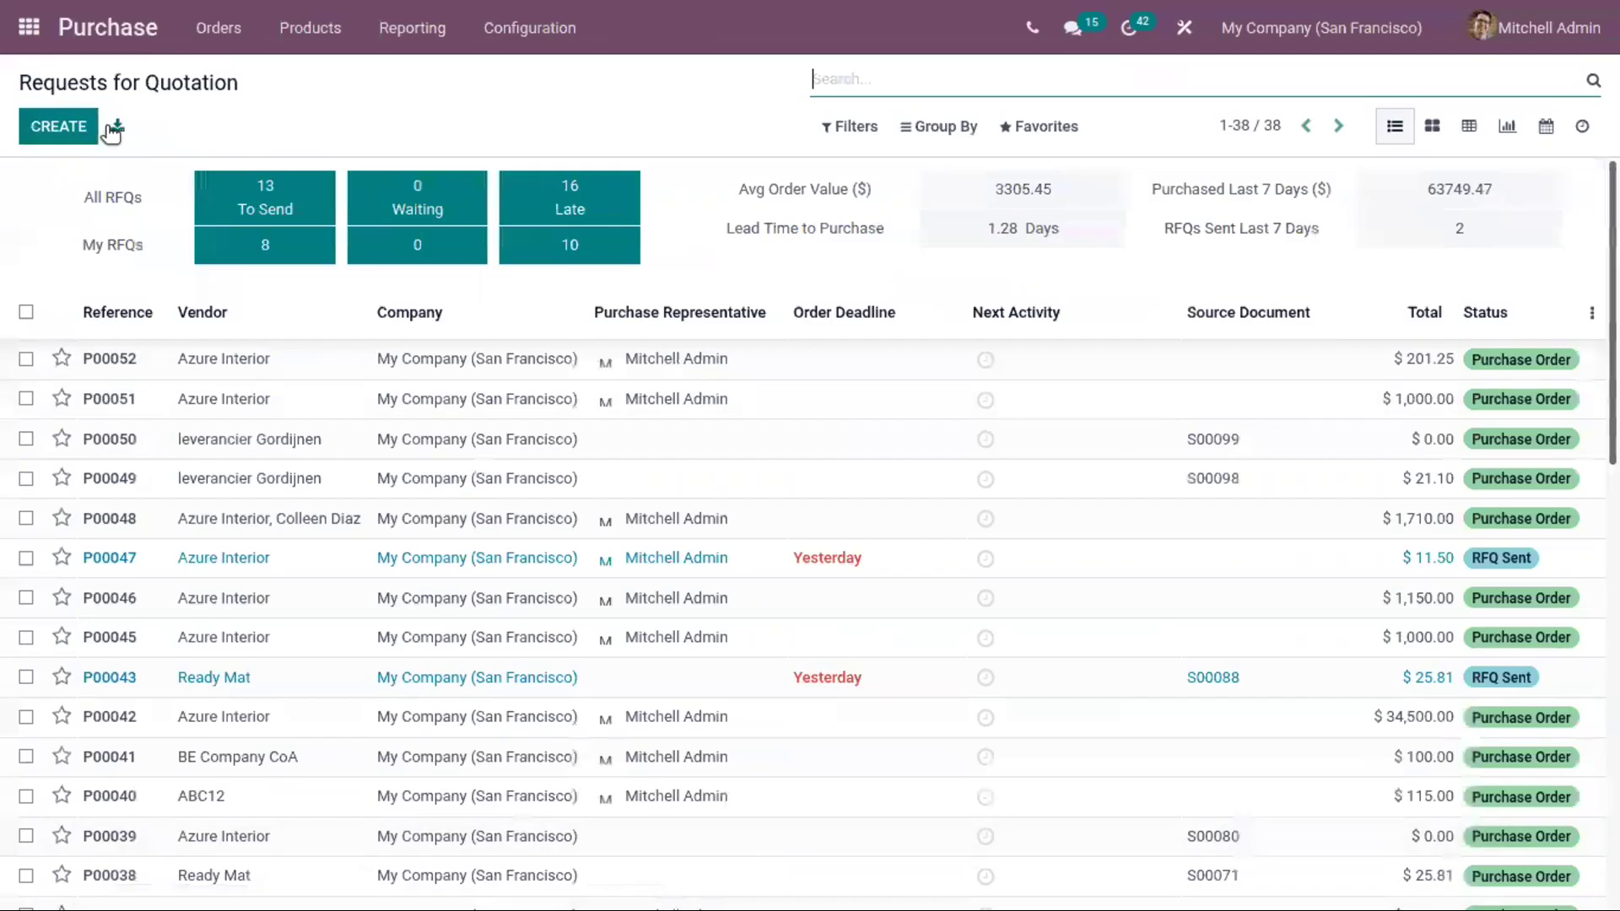
pyautogui.click(239, 25)
pyautogui.click(278, 73)
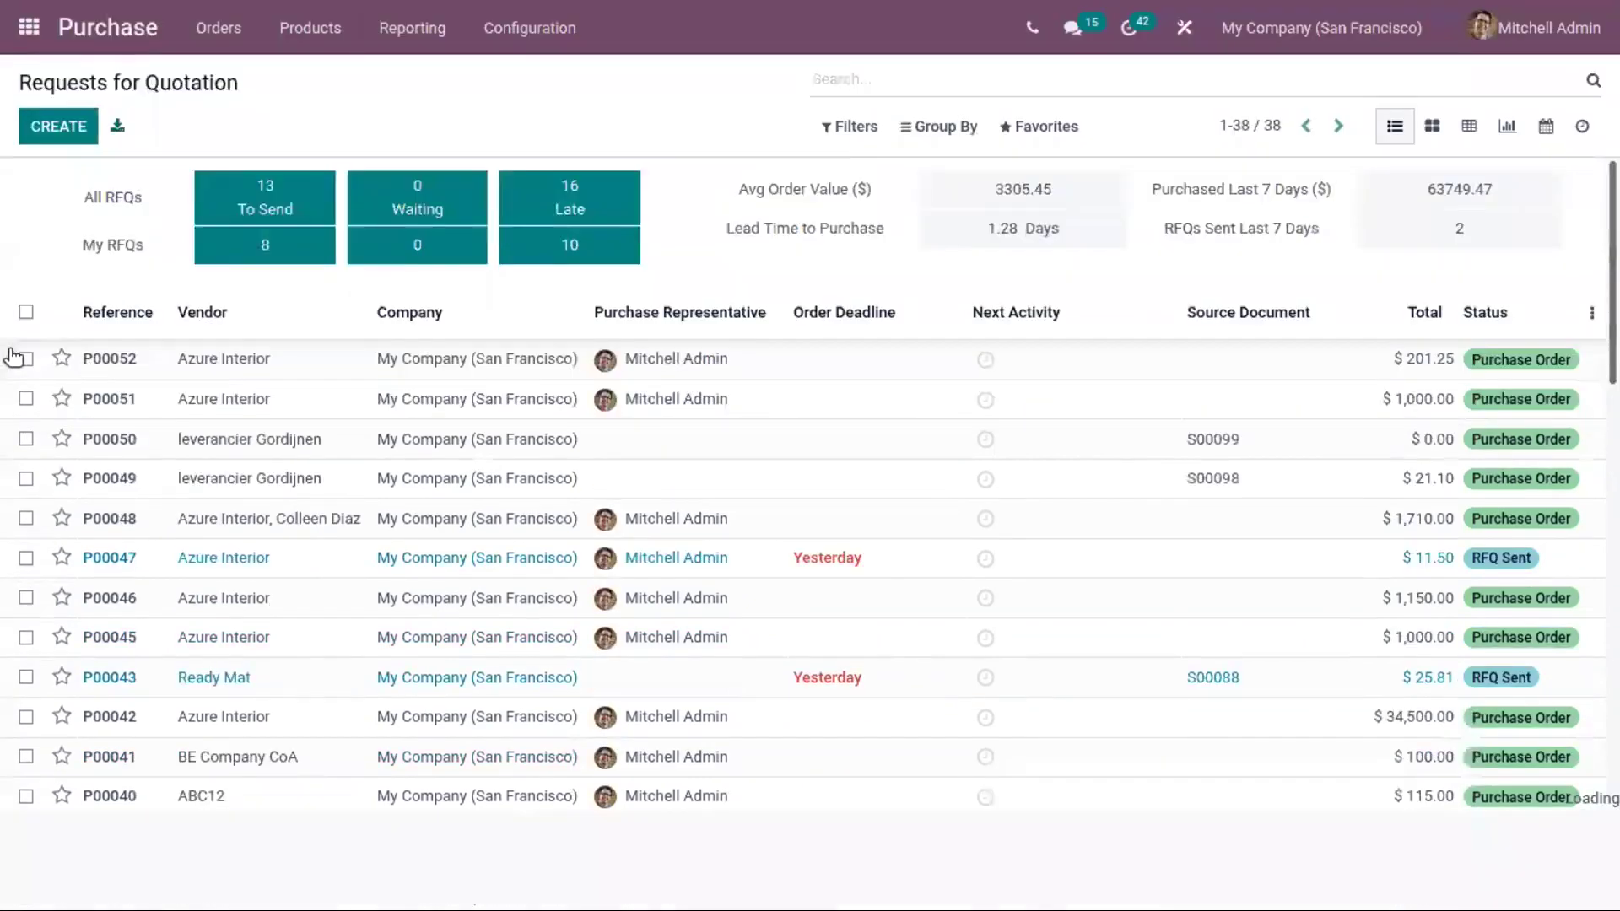
pyautogui.click(51, 137)
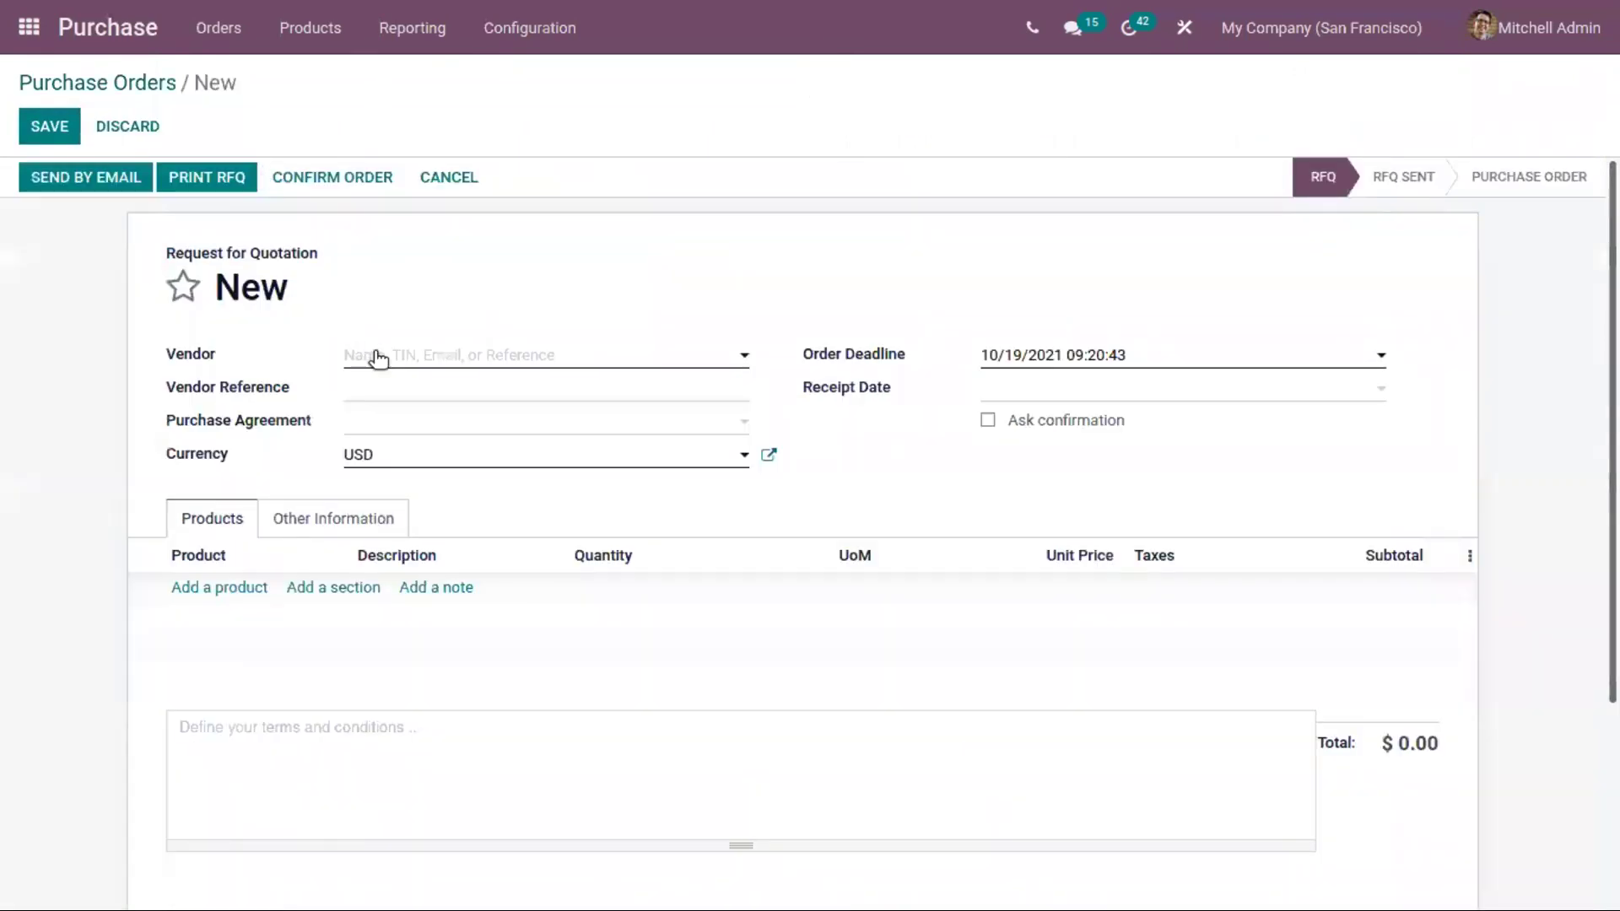
pyautogui.click(367, 357)
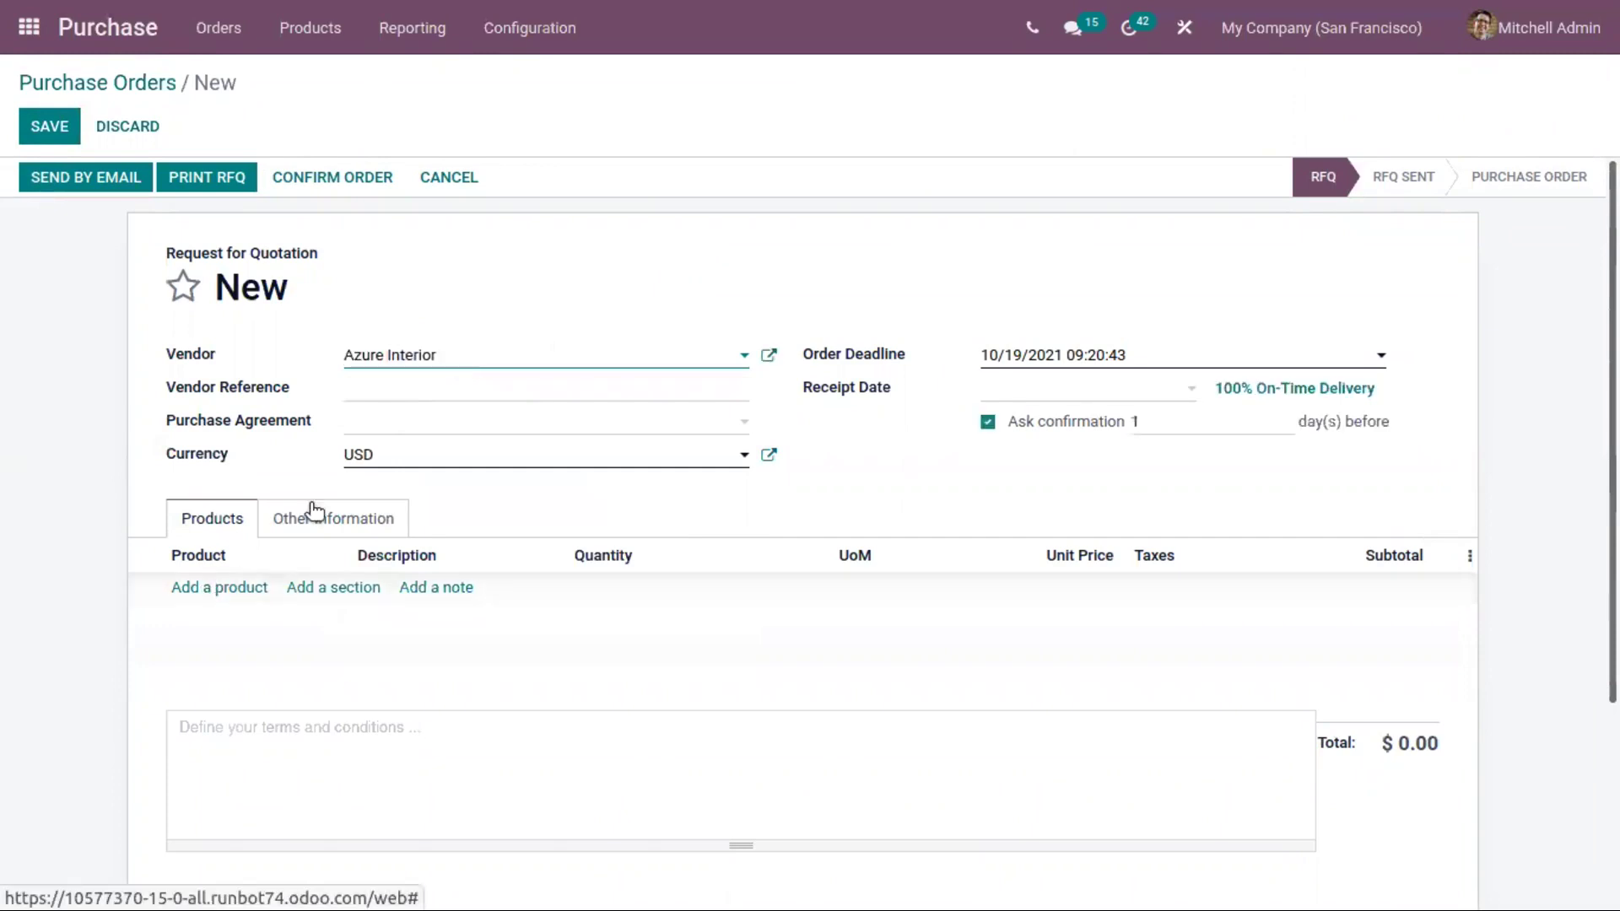
# Add 5 units of [FURN_6666] Arm Chair and confirm the purchase order.
pyautogui.click(236, 588)
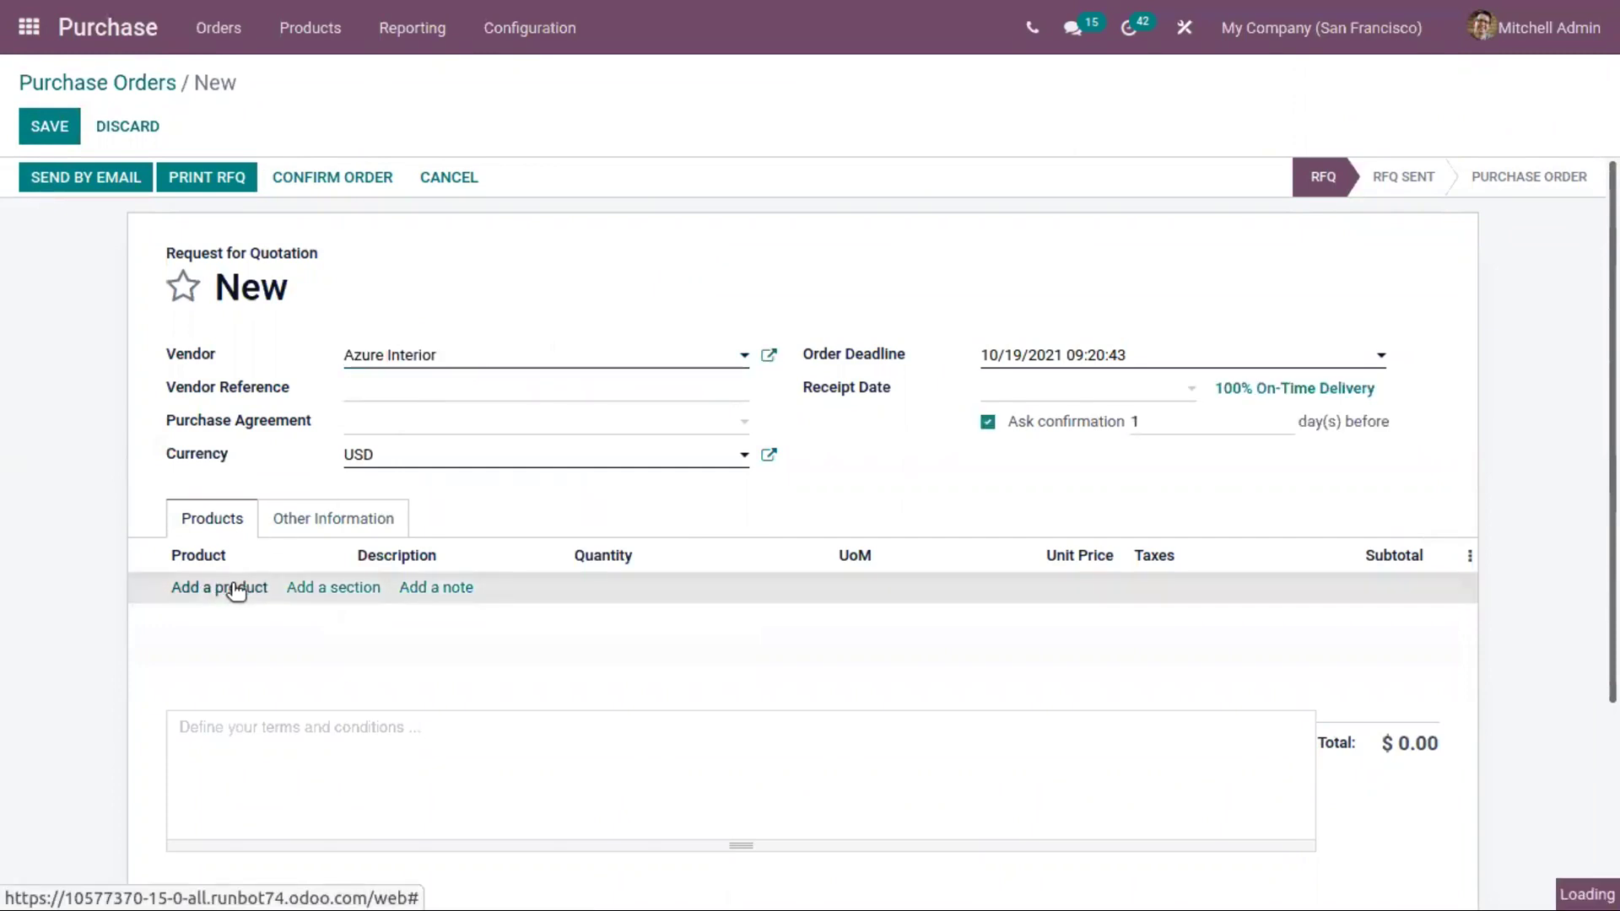
pyautogui.write('arm')
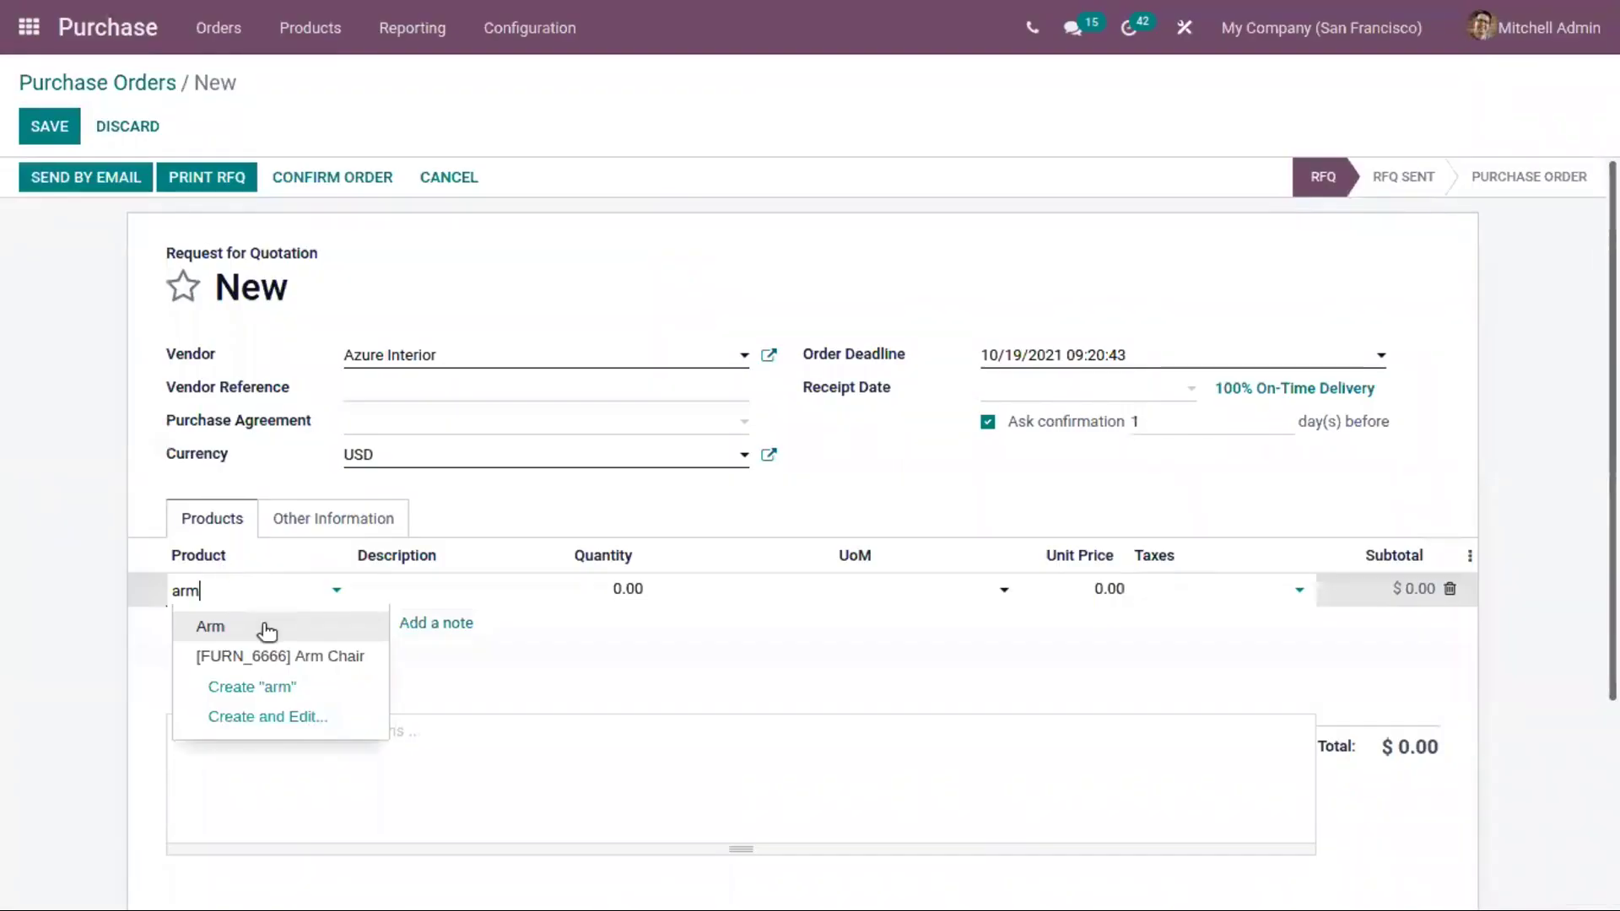
pyautogui.click(306, 656)
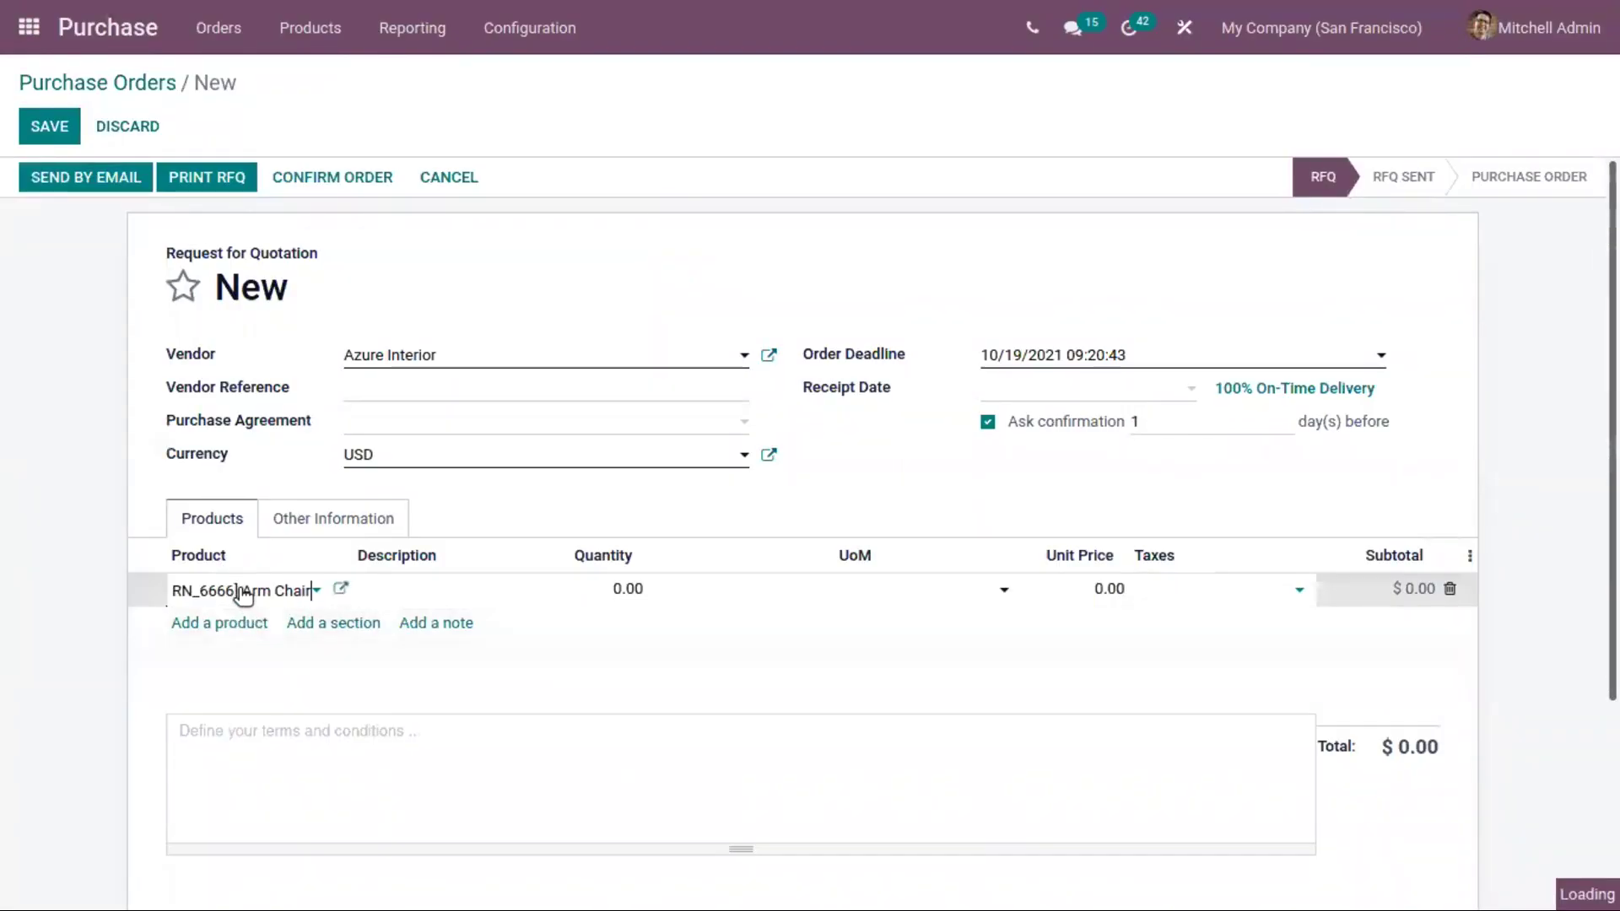
pyautogui.click(631, 589)
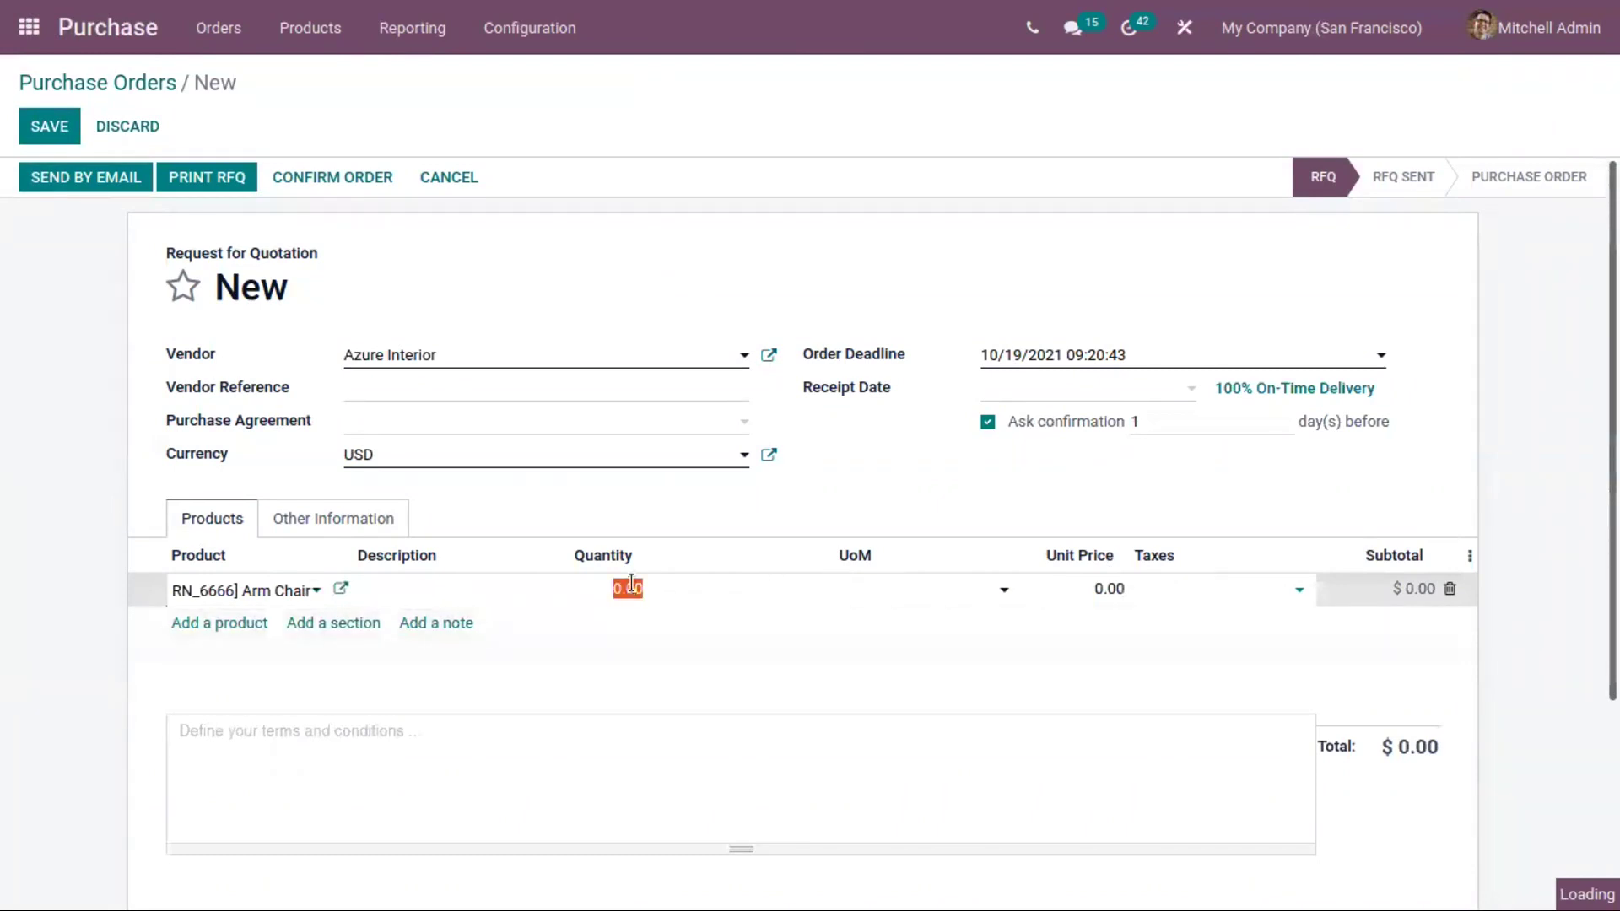
pyautogui.write('5')
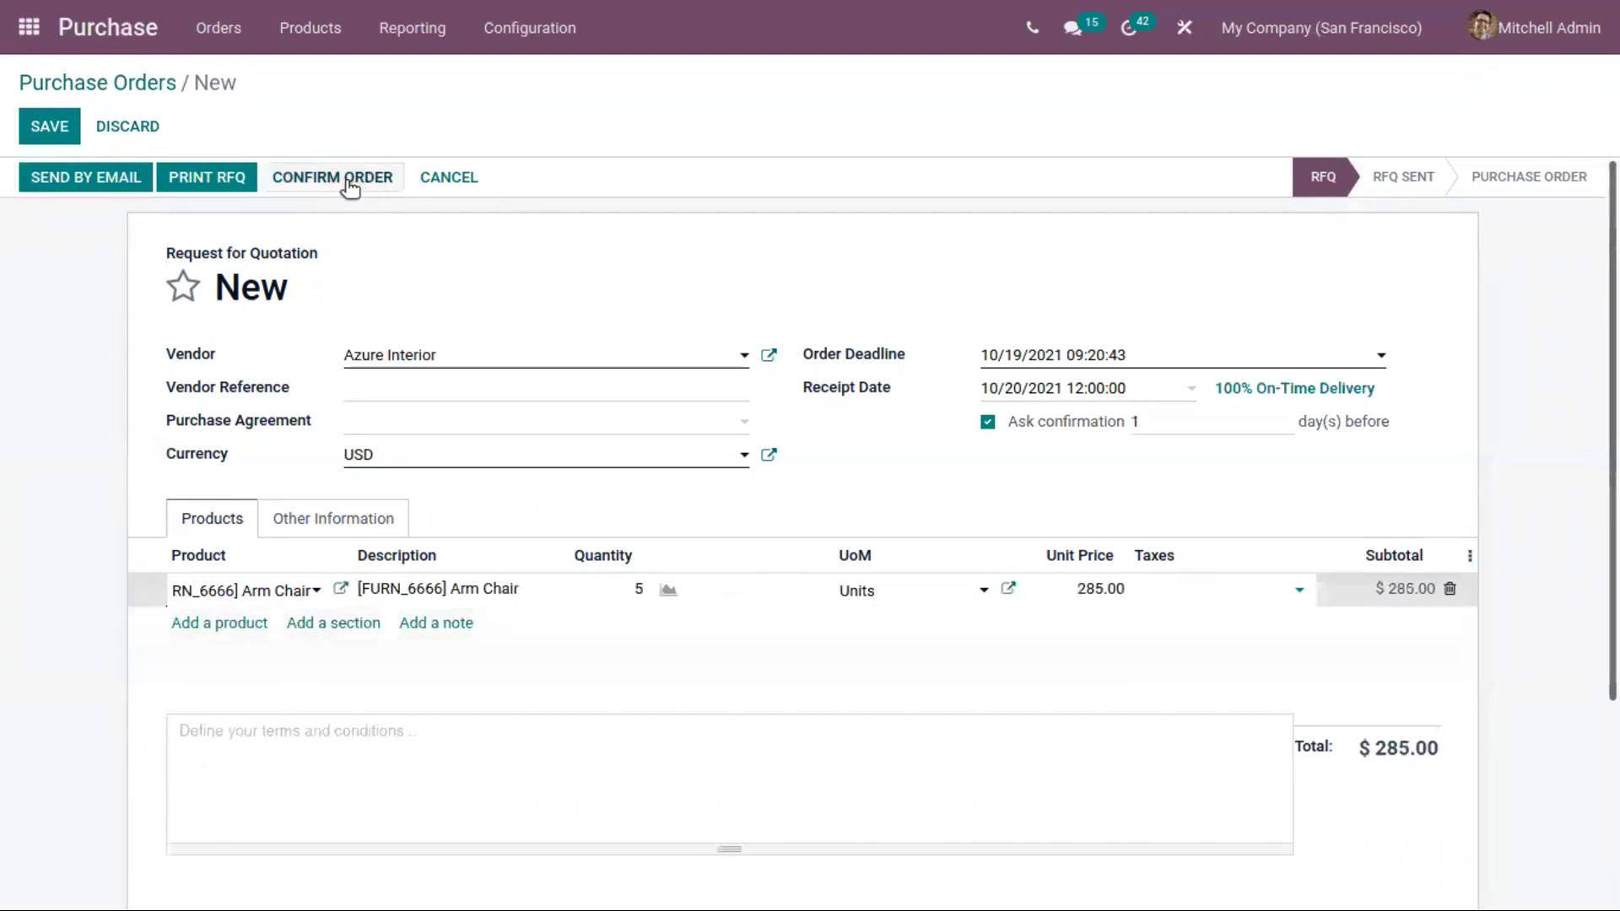
pyautogui.click(350, 181)
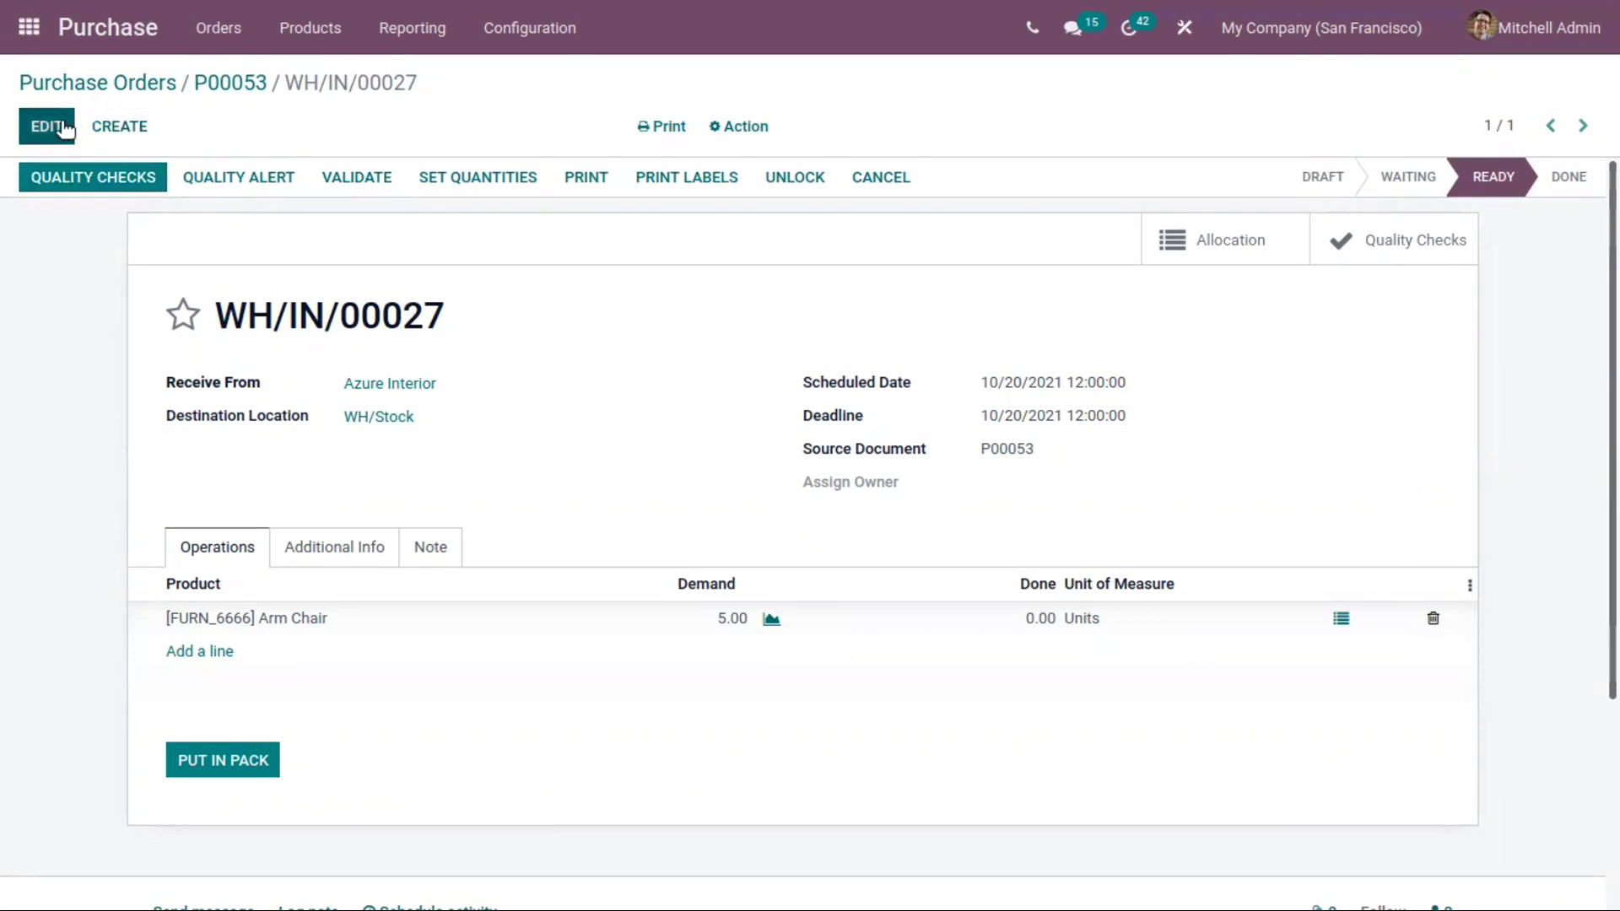
# Set BE Company CoA as the assigned owner on receipt WH/IN/00027 and save.
pyautogui.click(63, 128)
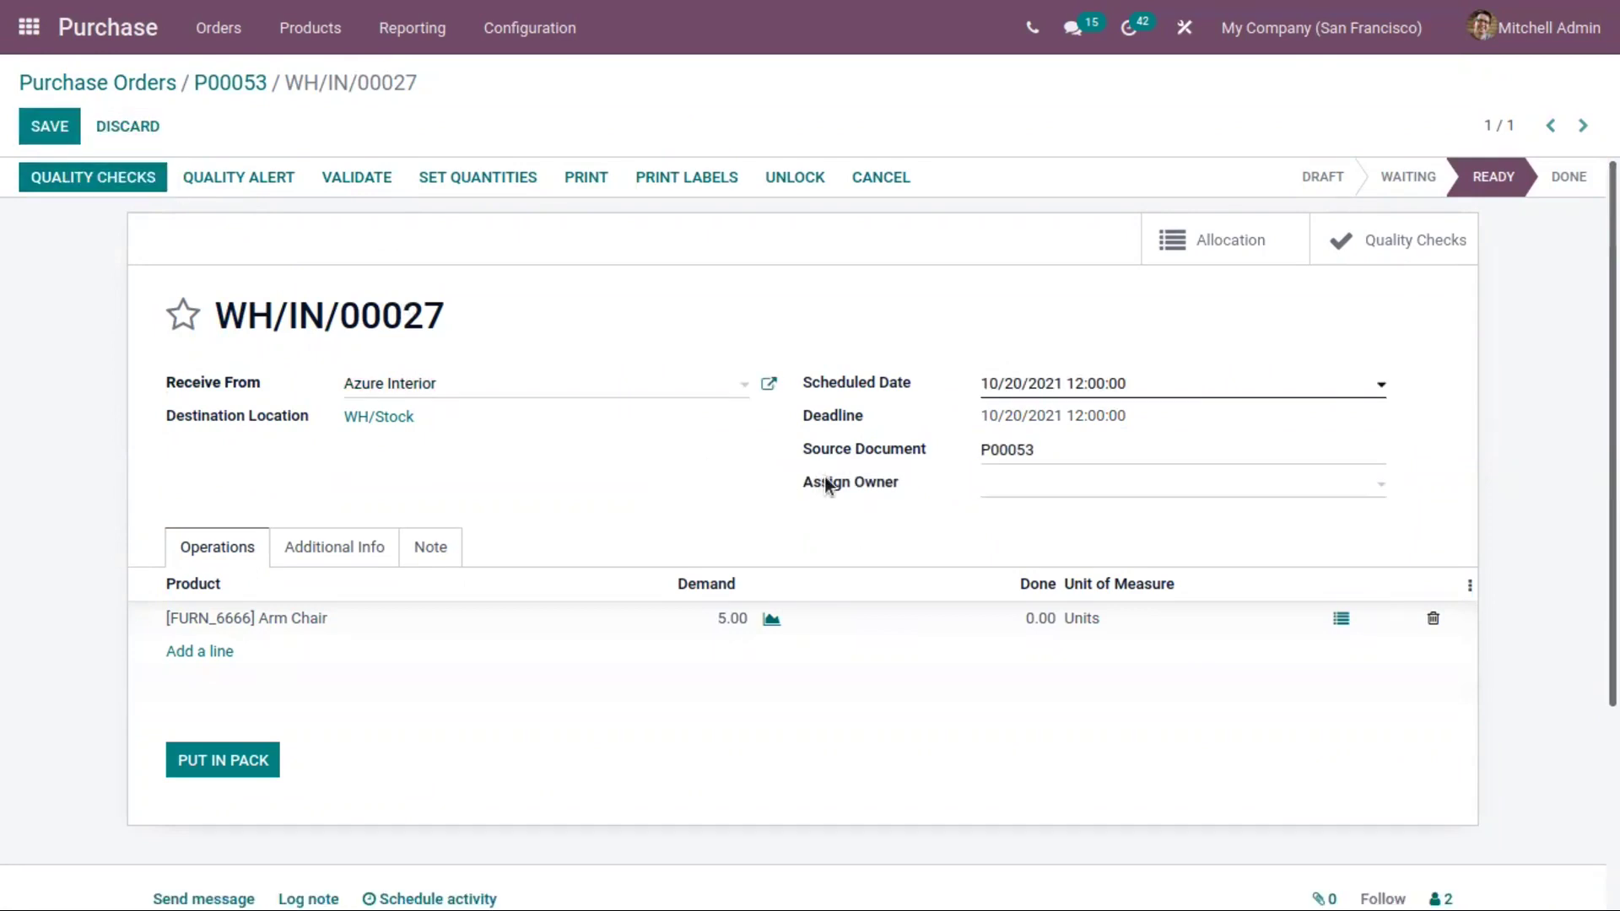
pyautogui.moveTo(826, 484)
pyautogui.click(1035, 496)
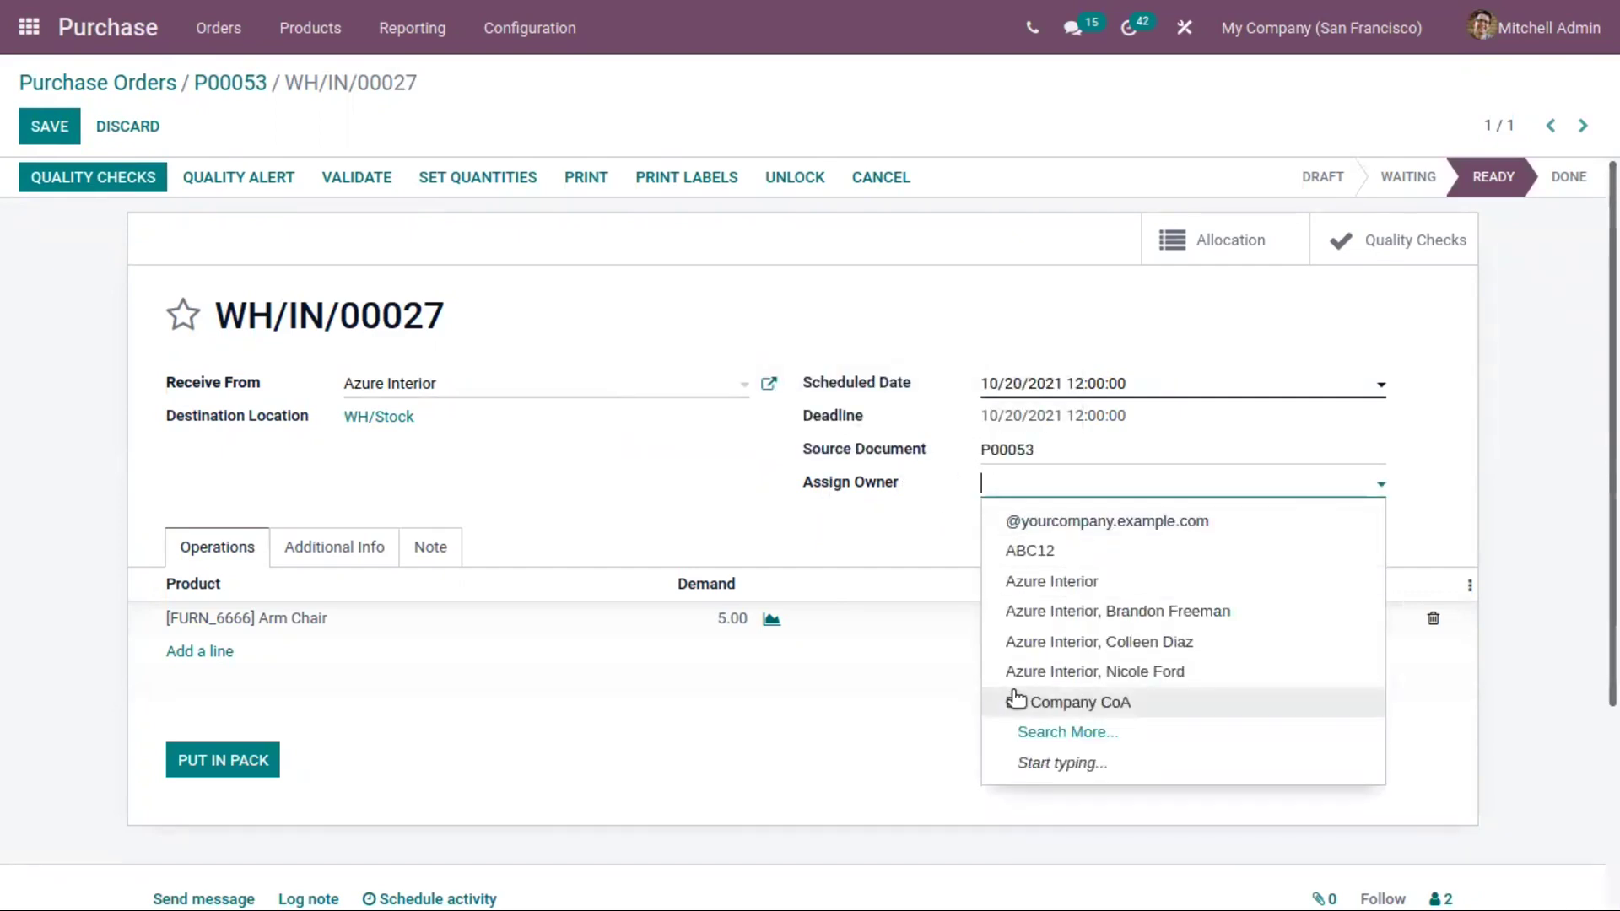
pyautogui.click(1016, 700)
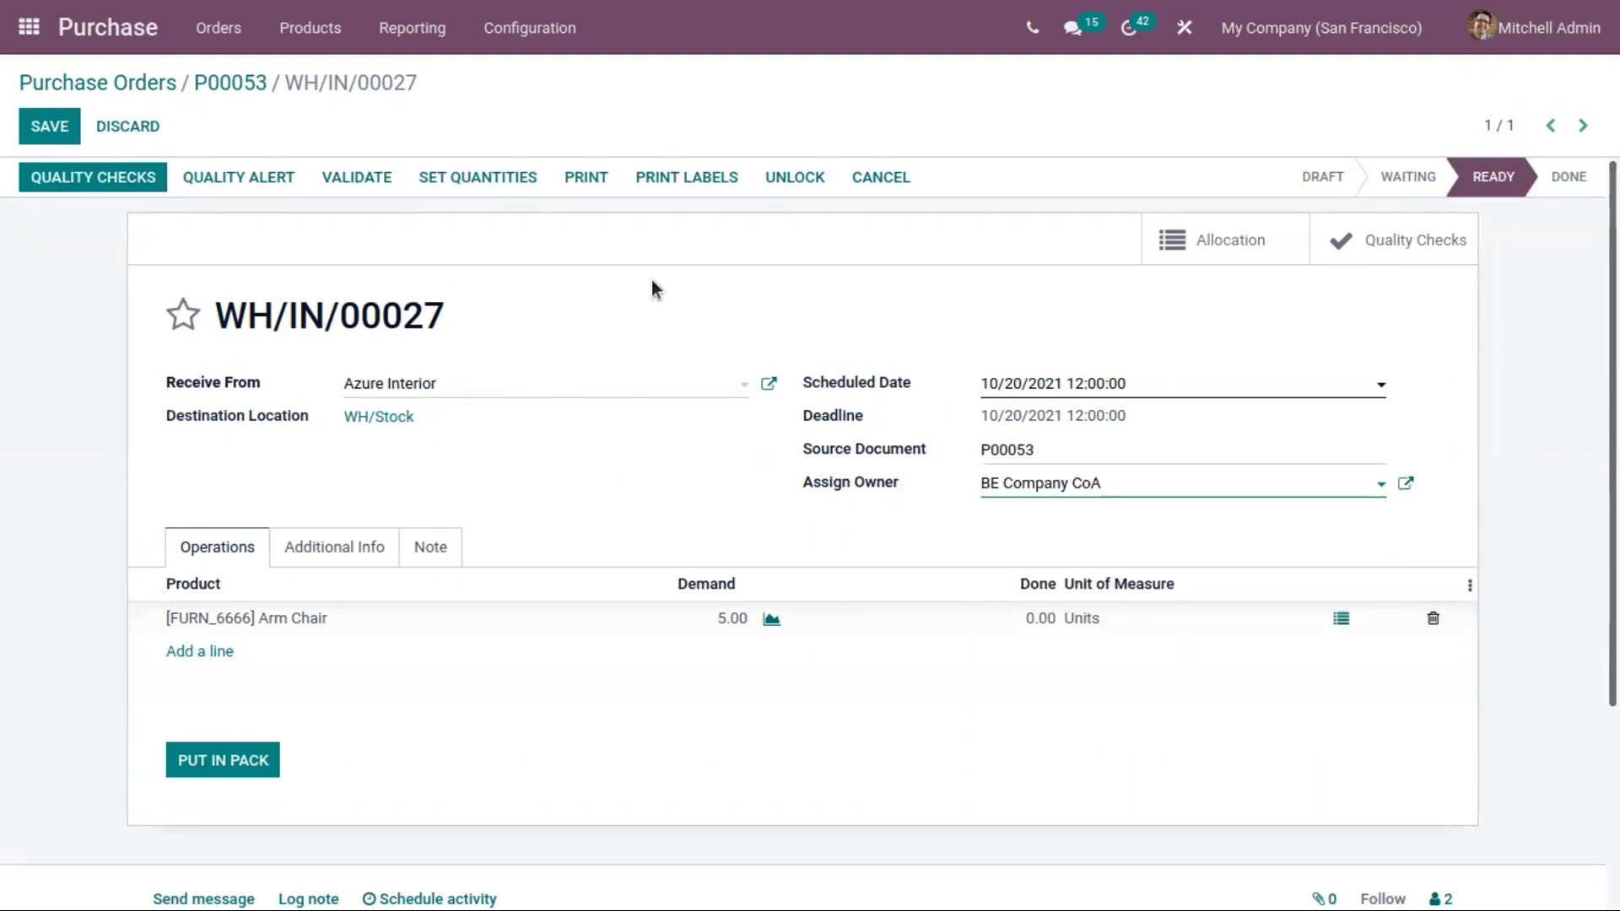
pyautogui.click(43, 130)
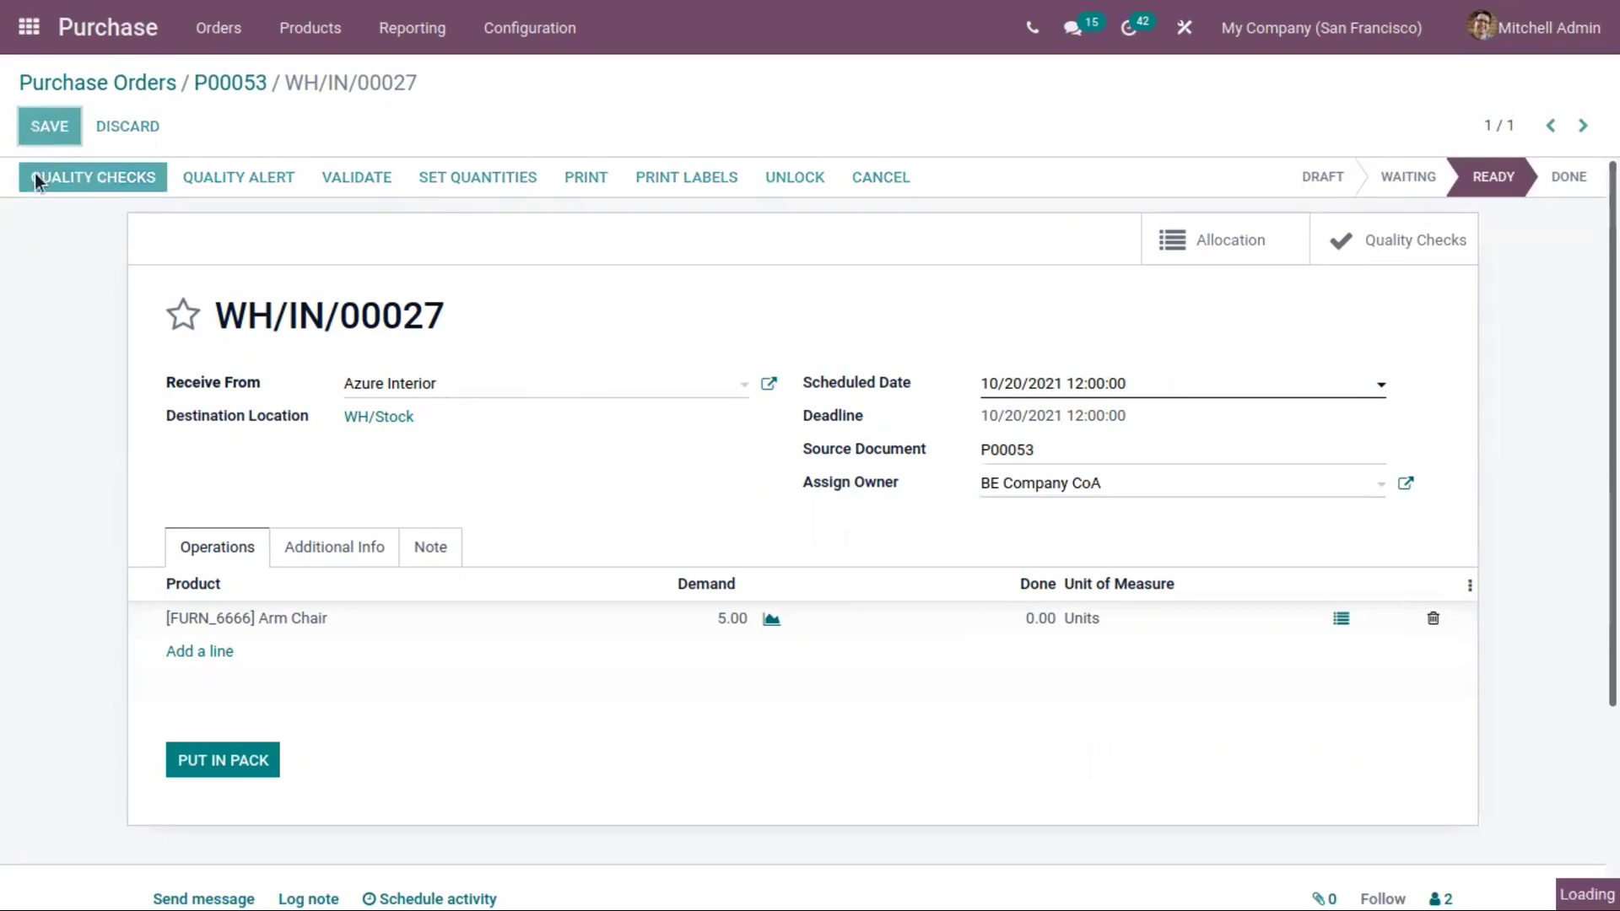
# Pass the Arm Chair quality check, try validating, and dismiss the missing-lot error.
pyautogui.click(123, 169)
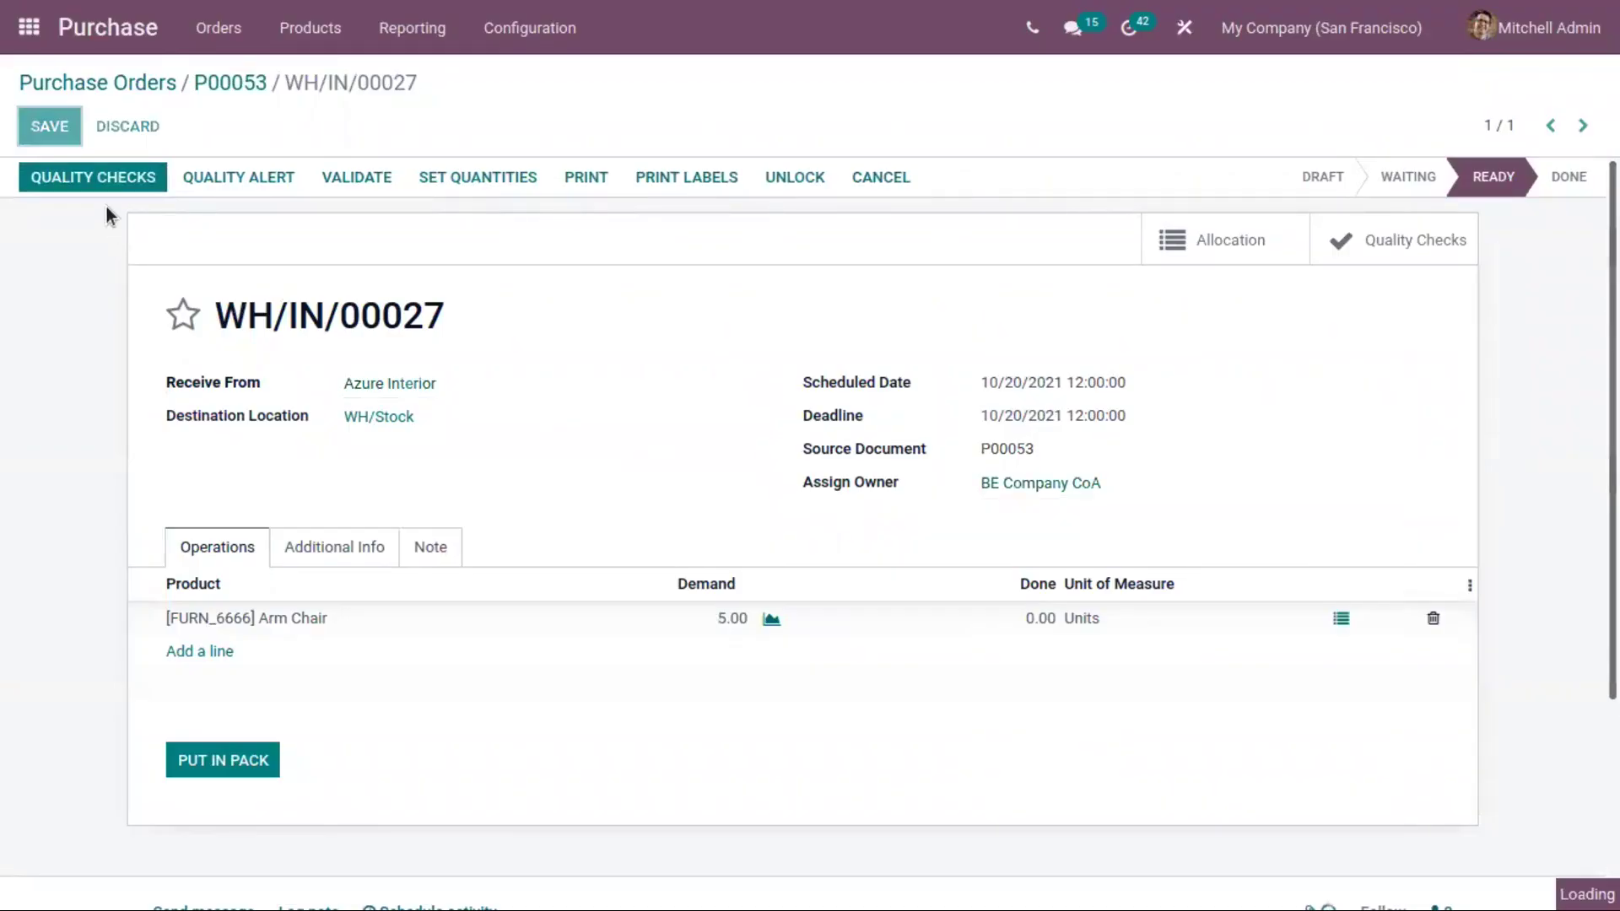
pyautogui.click(103, 180)
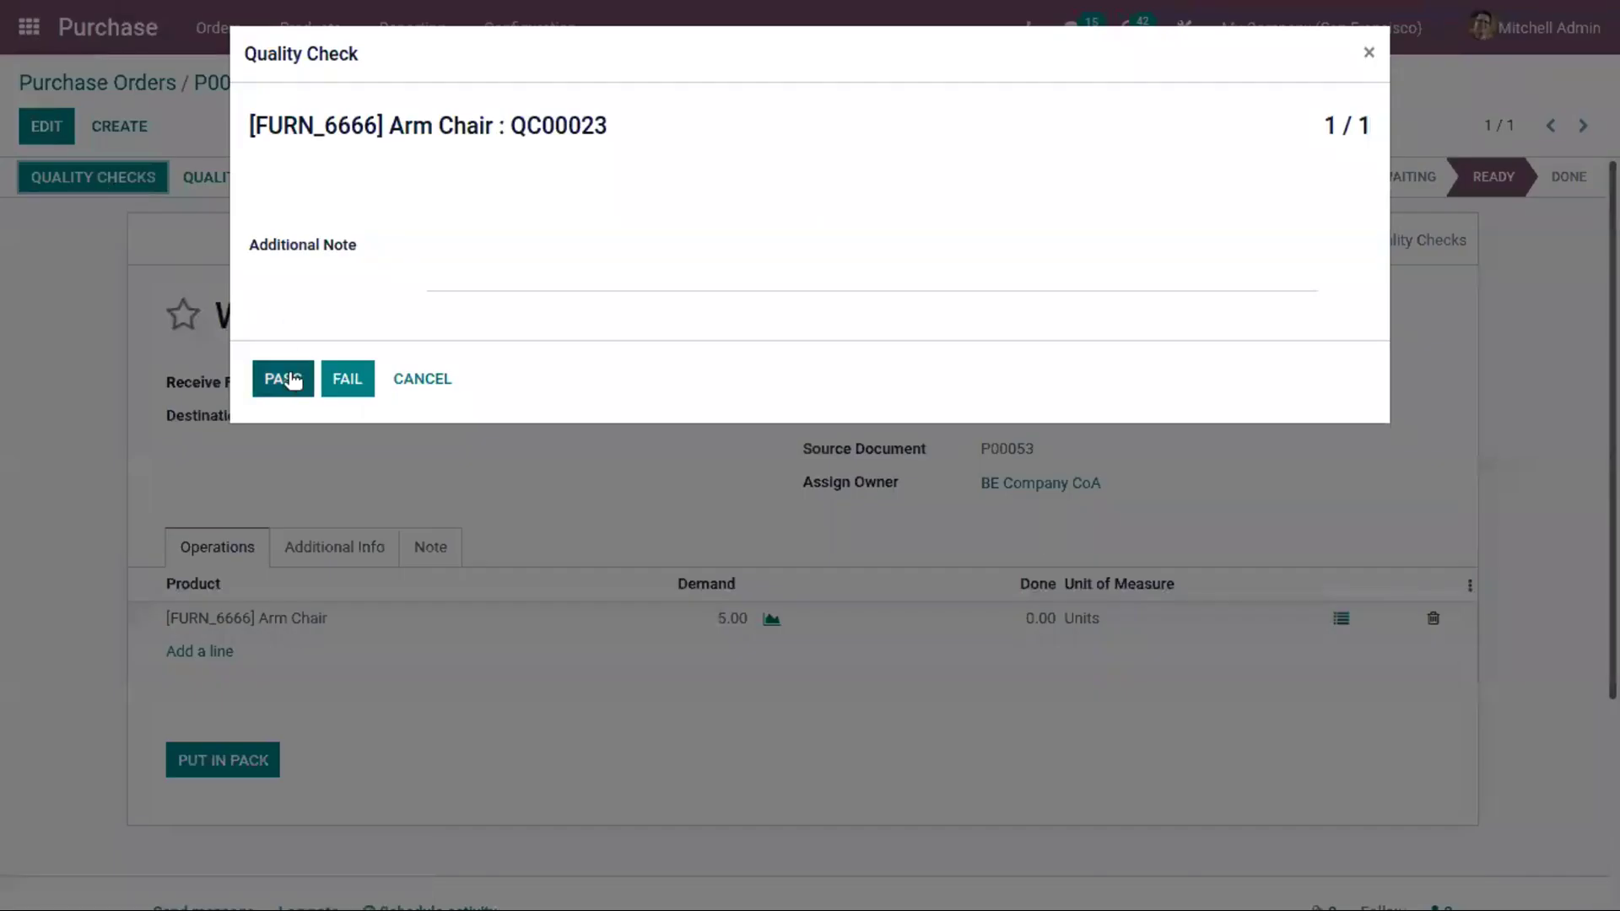
pyautogui.click(284, 377)
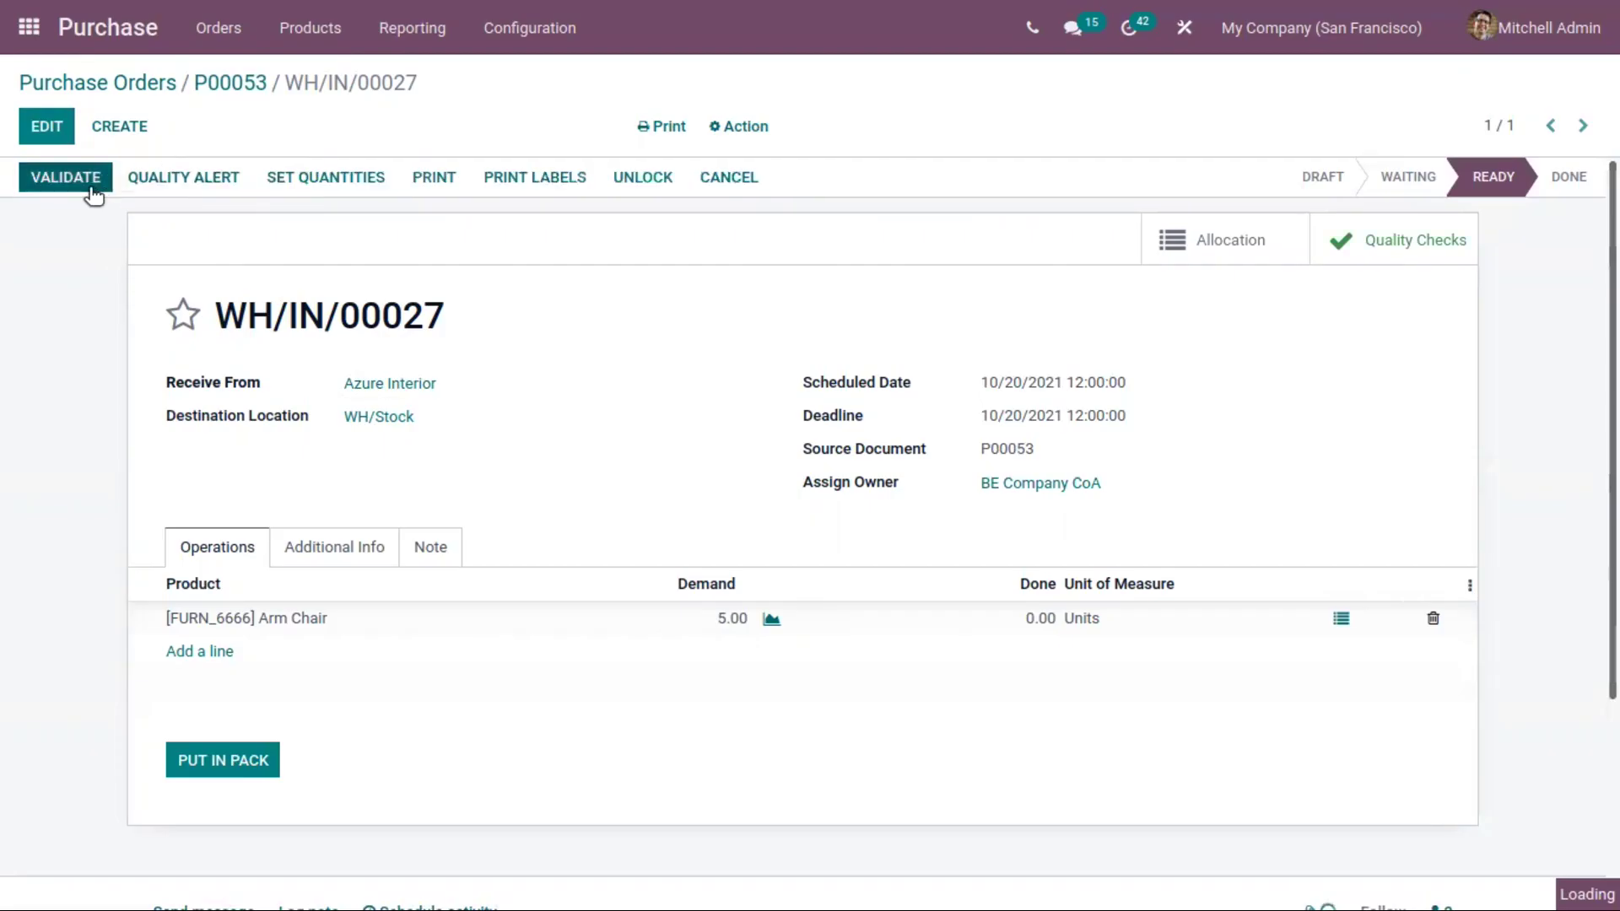
pyautogui.click(91, 187)
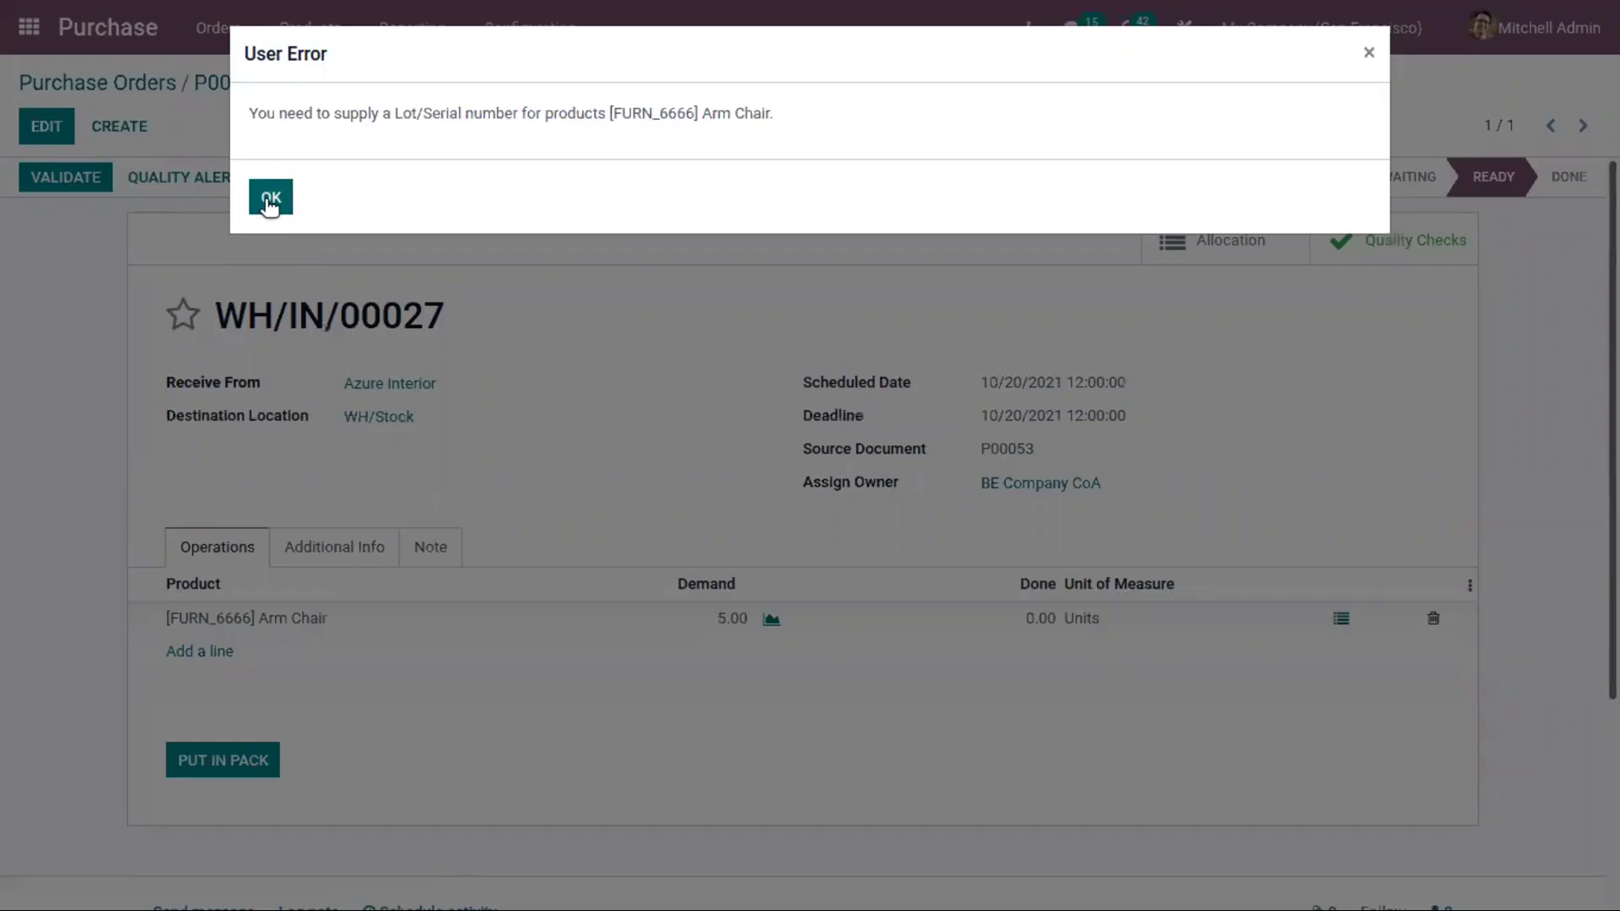
pyautogui.click(261, 200)
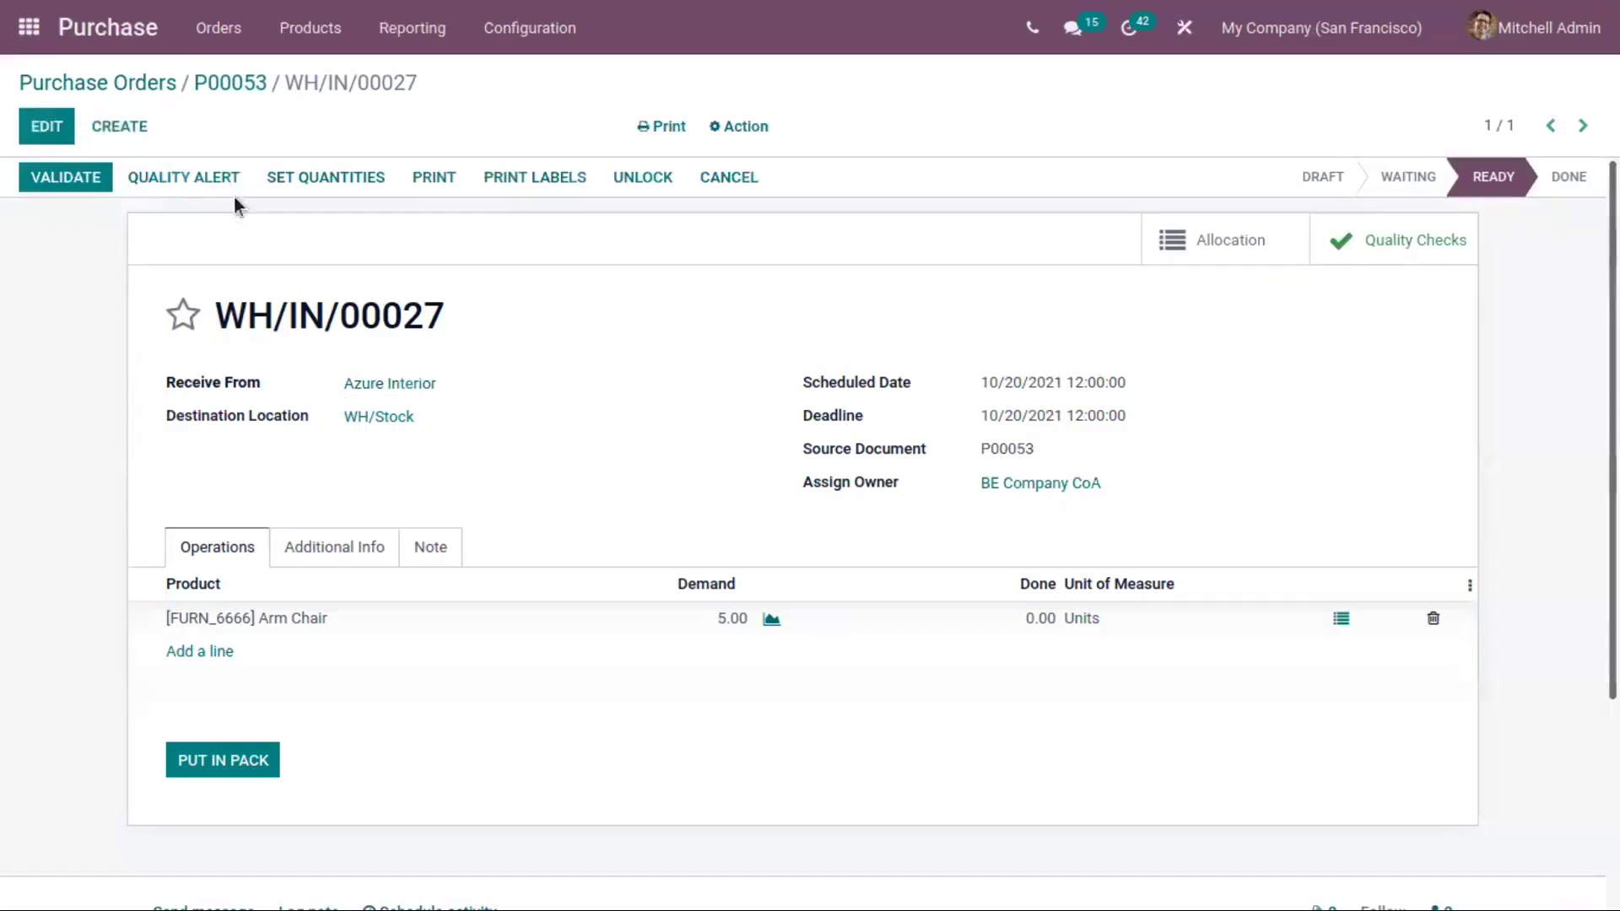
# Add a detailed operation line for lot lot646 with 5 units done and confirm it.
pyautogui.click(61, 126)
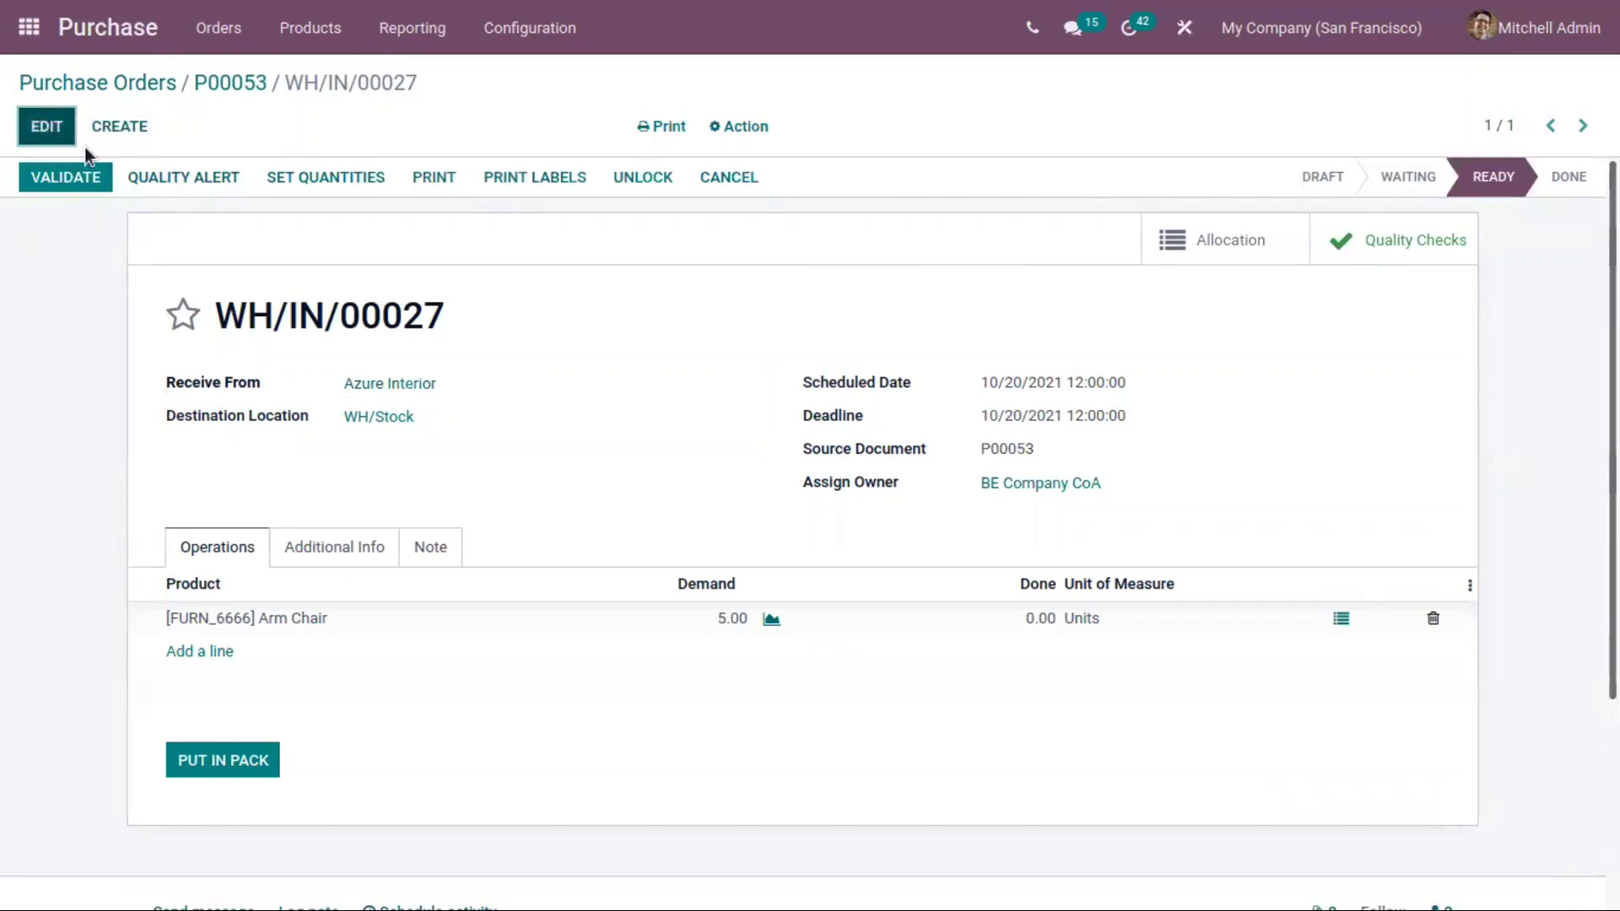
pyautogui.click(1343, 625)
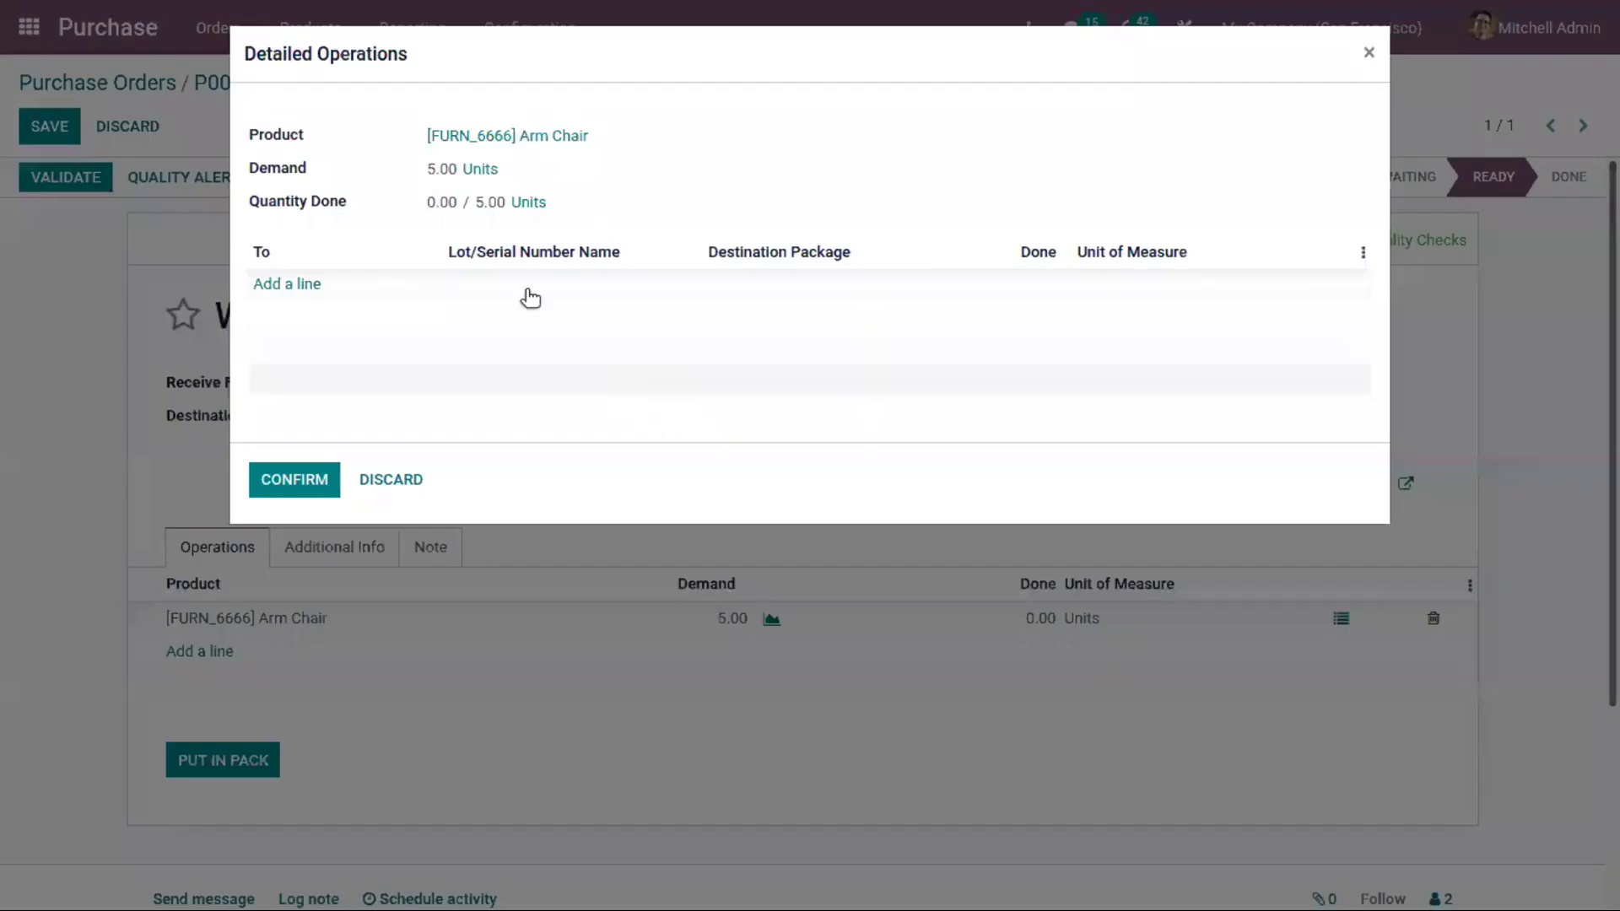
pyautogui.click(291, 284)
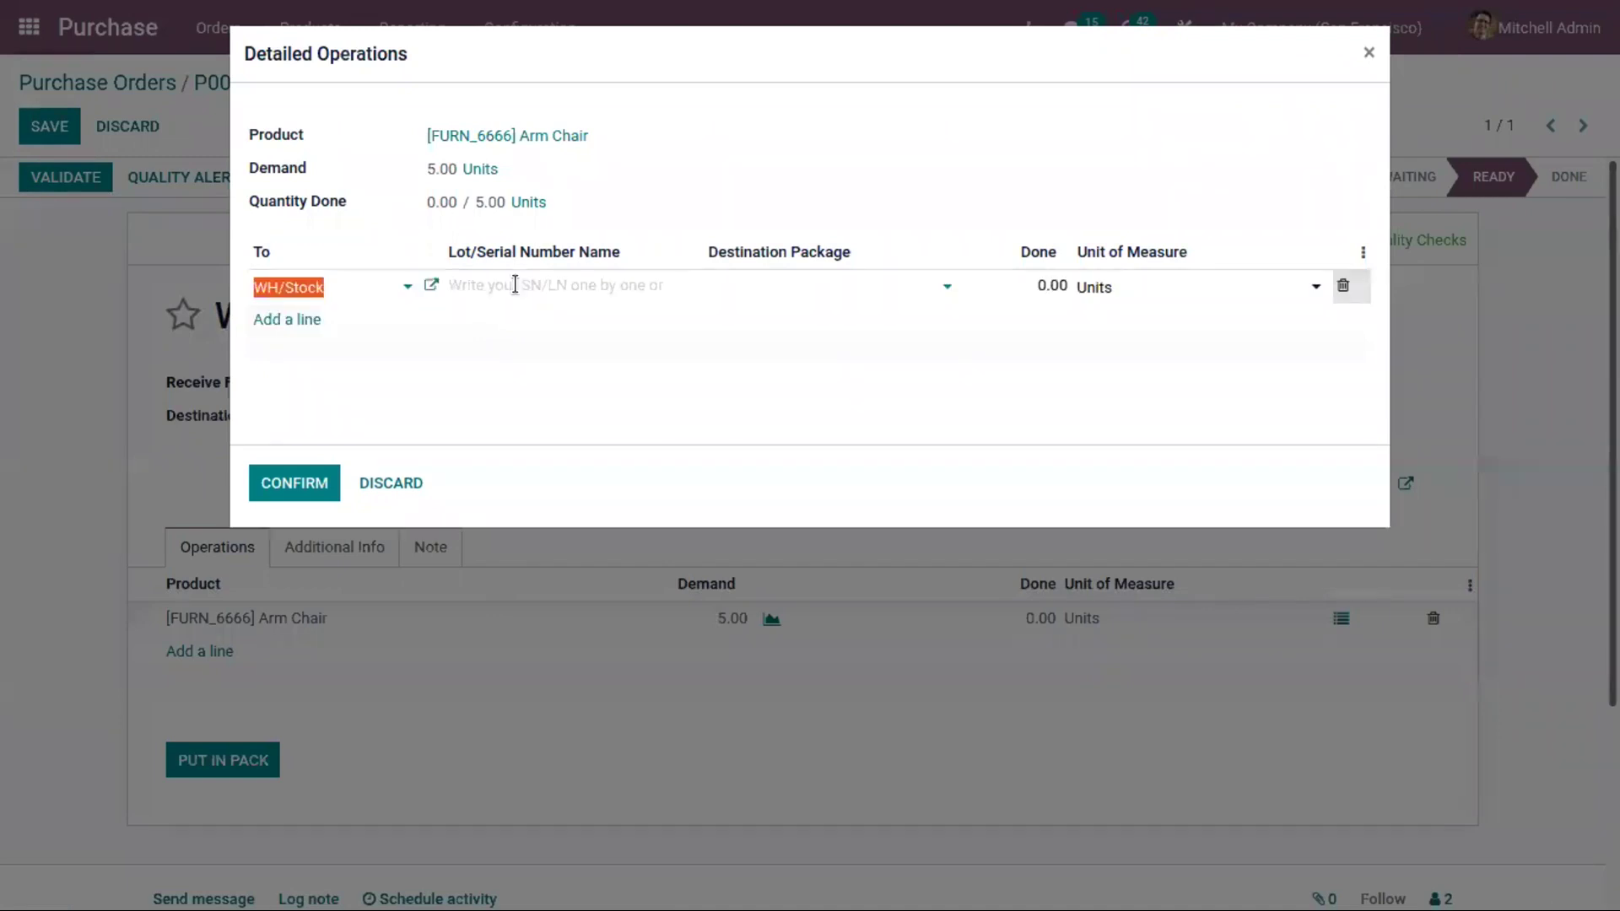
pyautogui.click(515, 284)
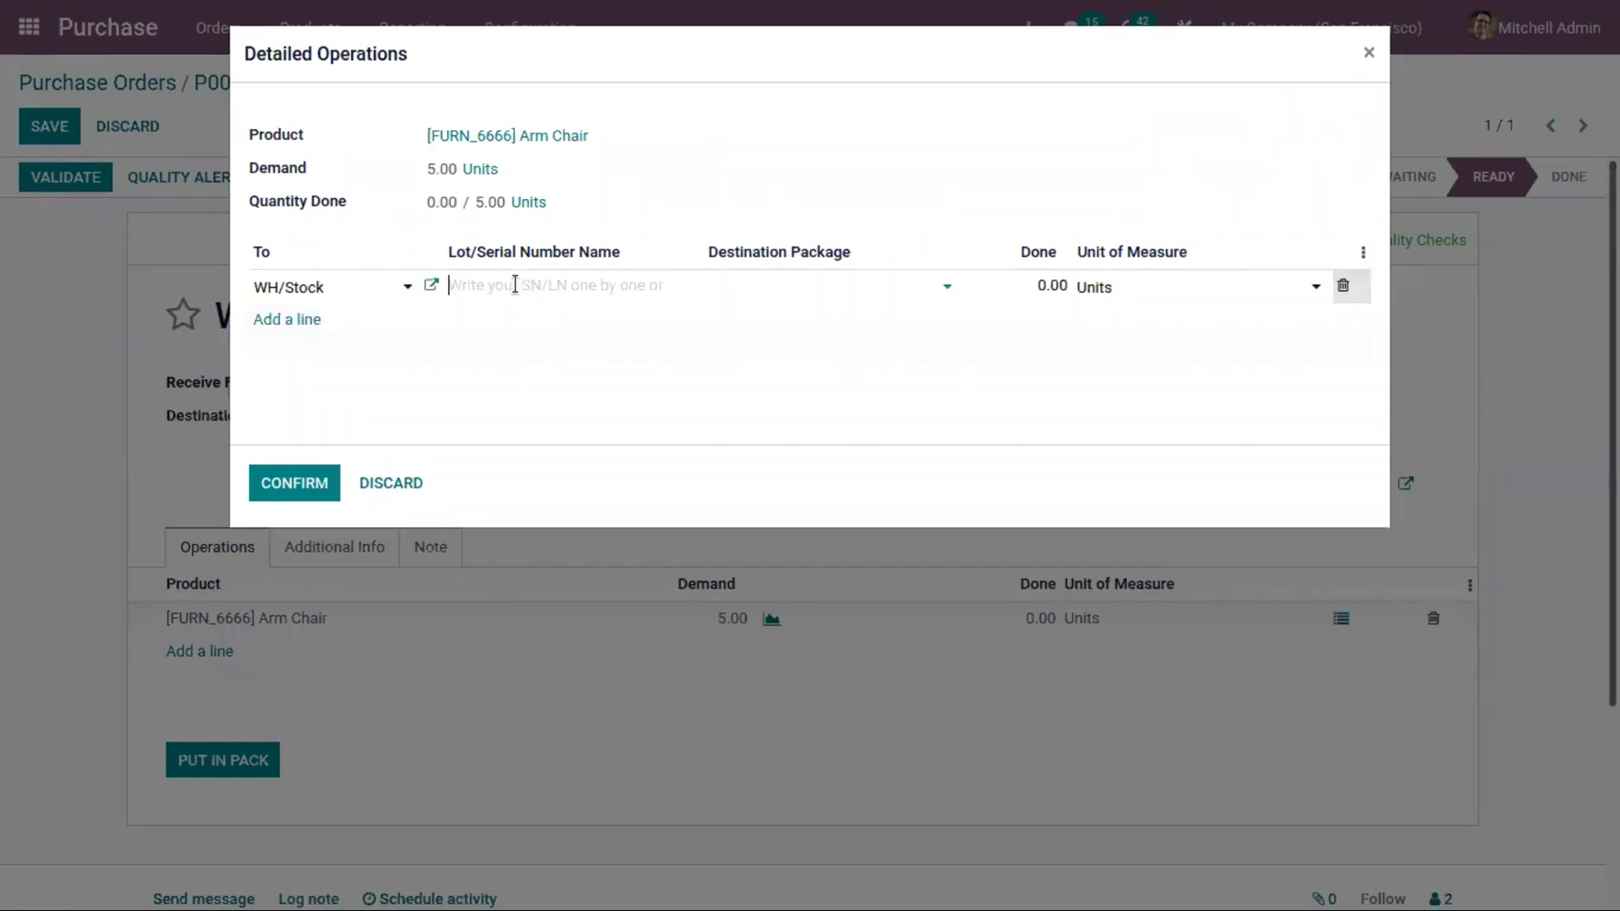
pyautogui.write('lot646')
pyautogui.click(1050, 284)
pyautogui.click(1084, 287)
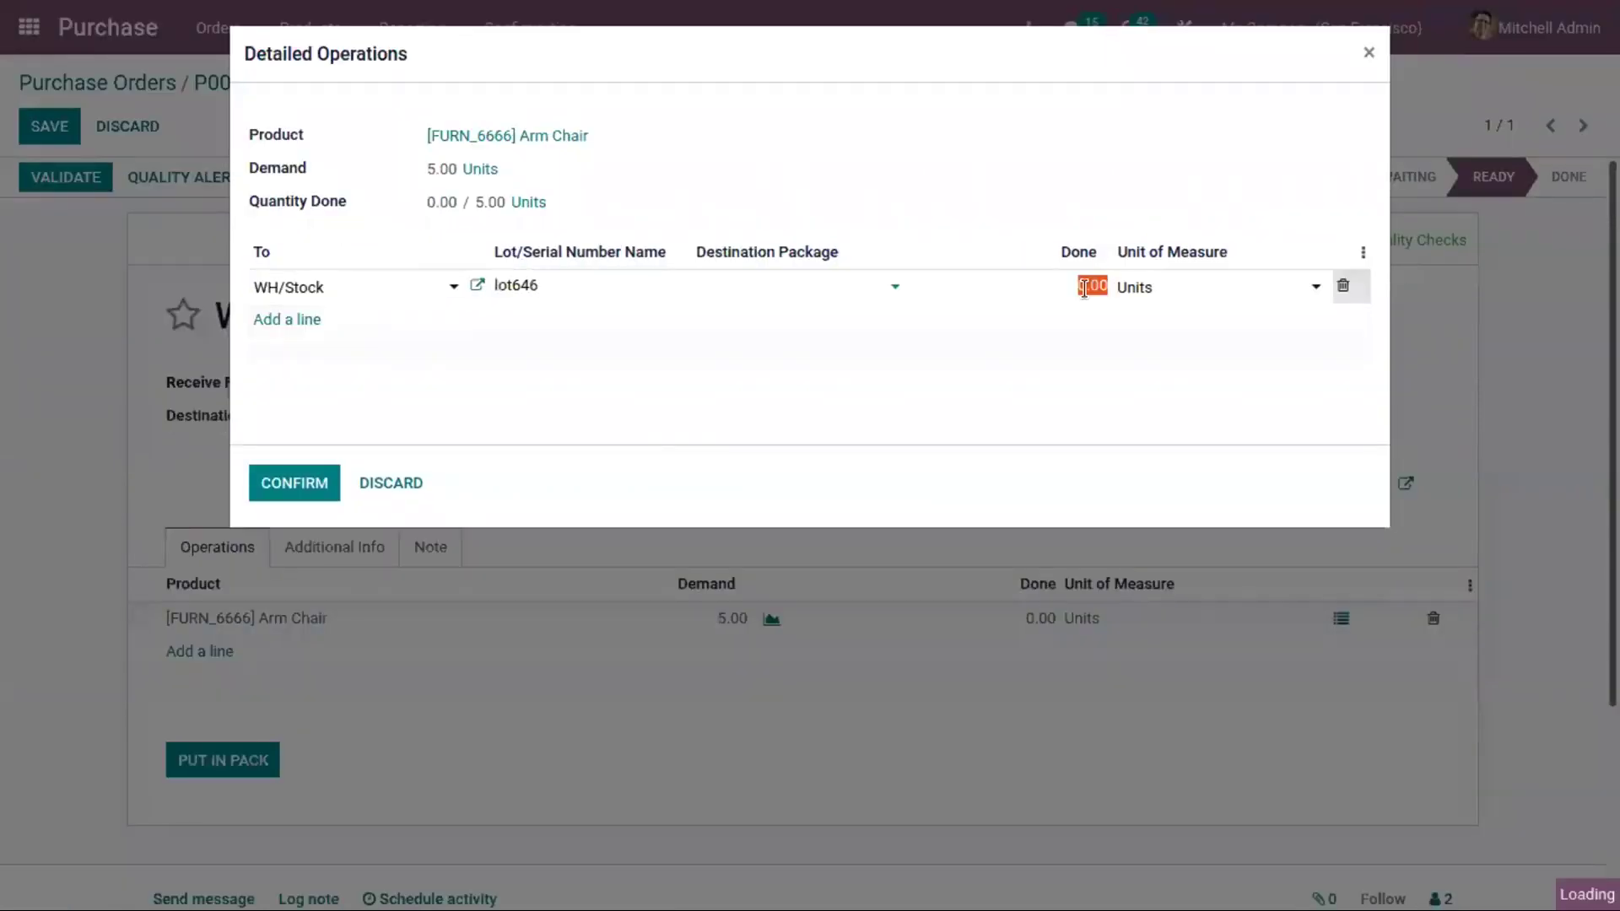
pyautogui.write('5')
pyautogui.click(312, 485)
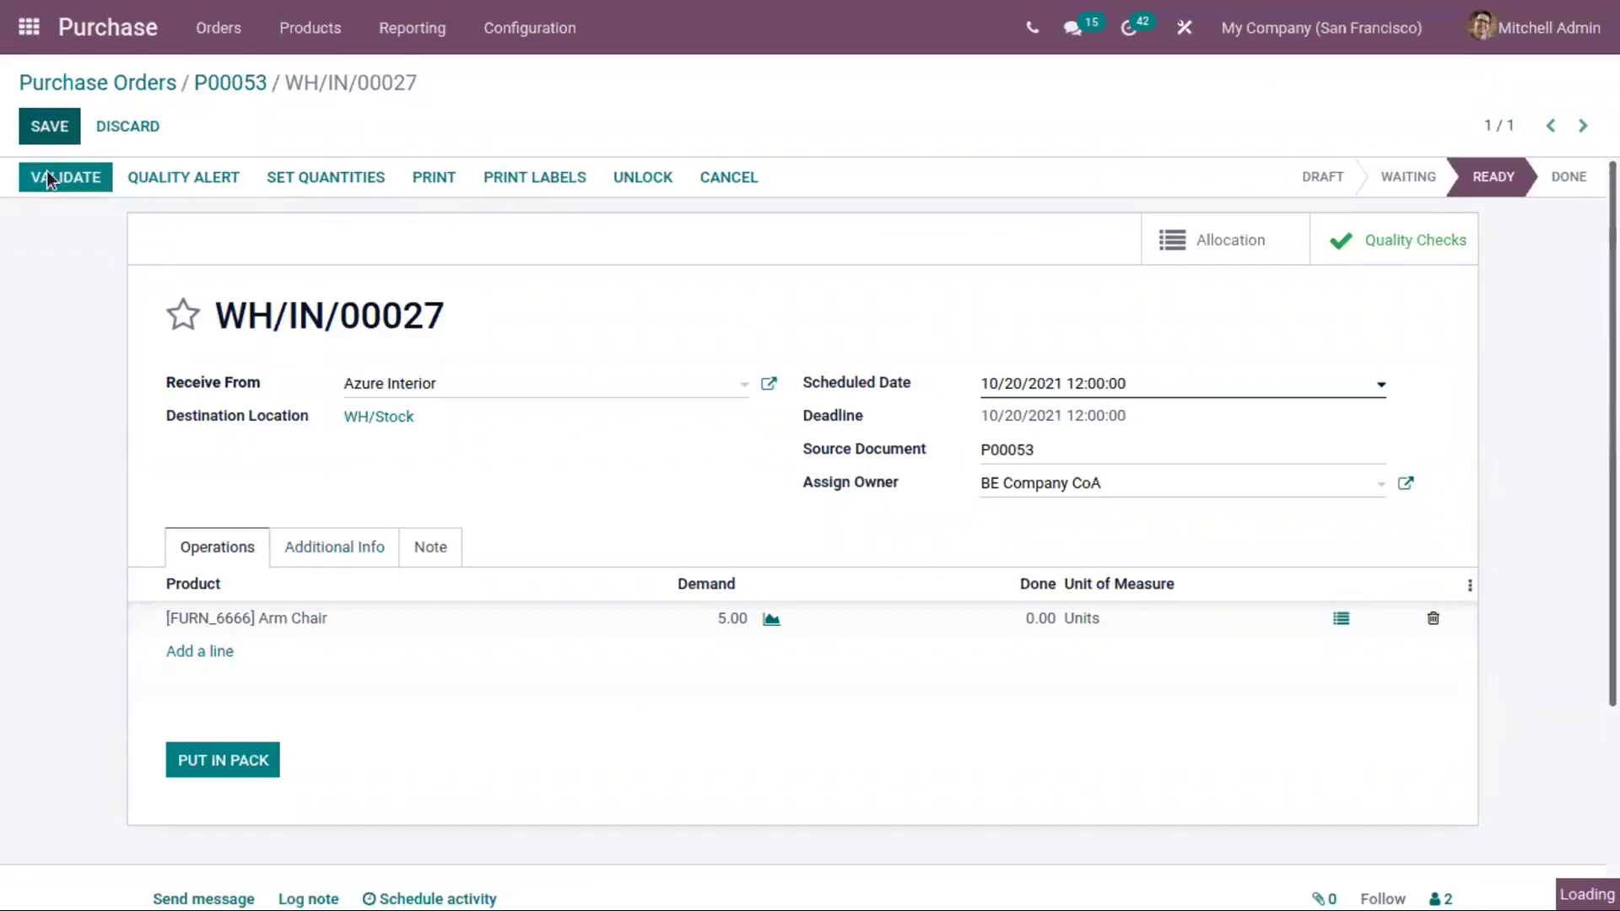
# Validate receipt WH/IN/00027 so it is Done and the Reception Report appears.
pyautogui.click(67, 182)
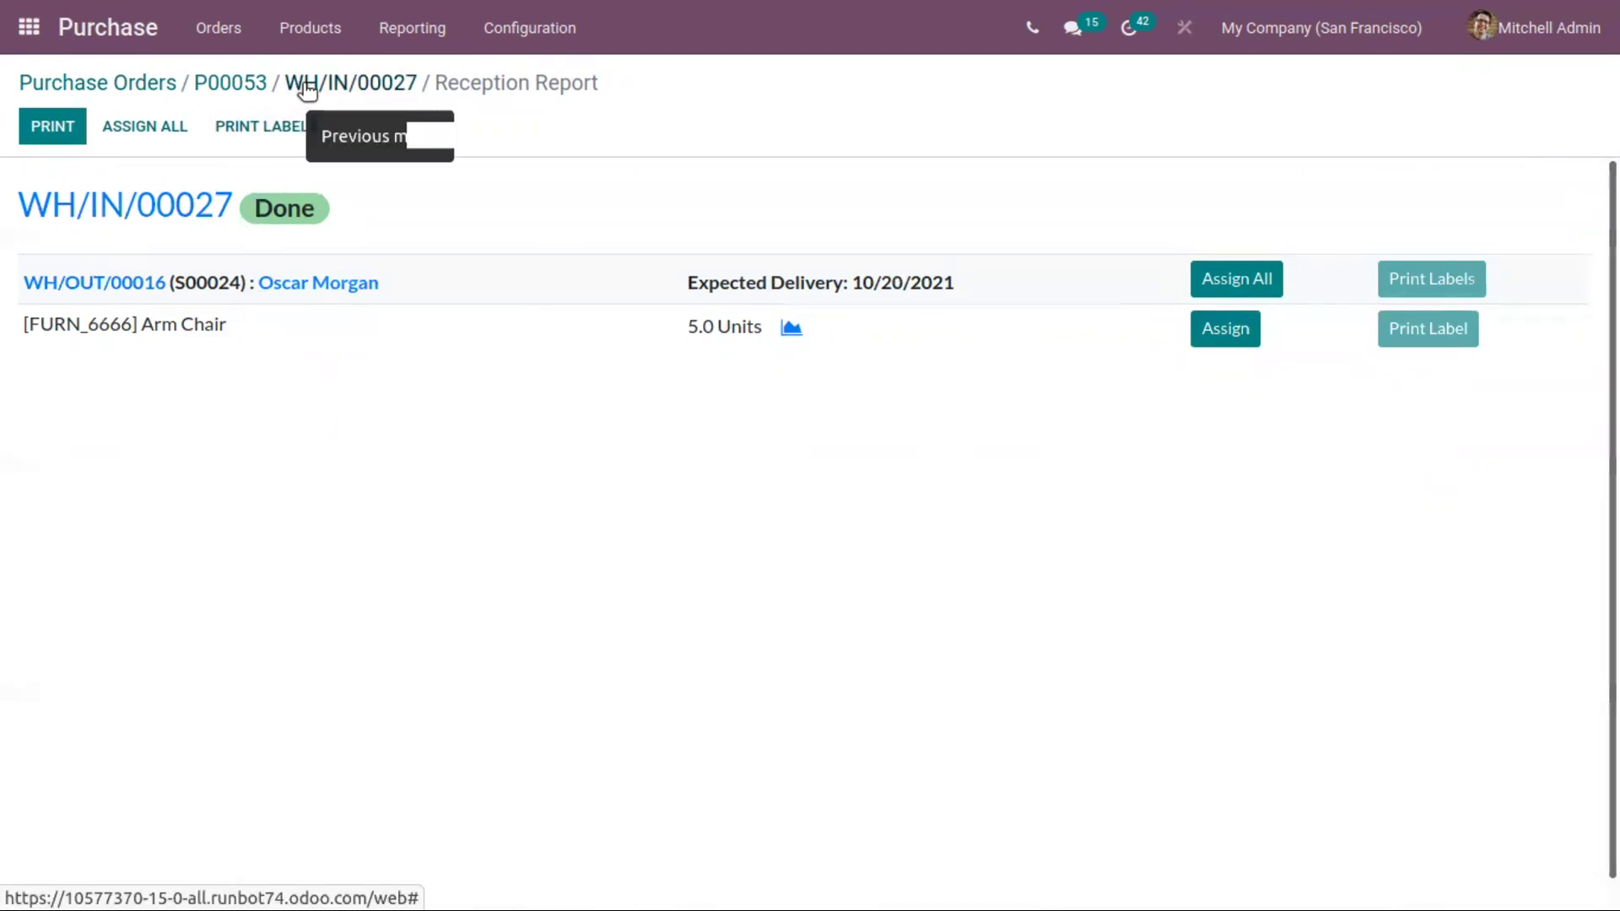
# Open the Inventory Stock On Hand report.
pyautogui.click(29, 27)
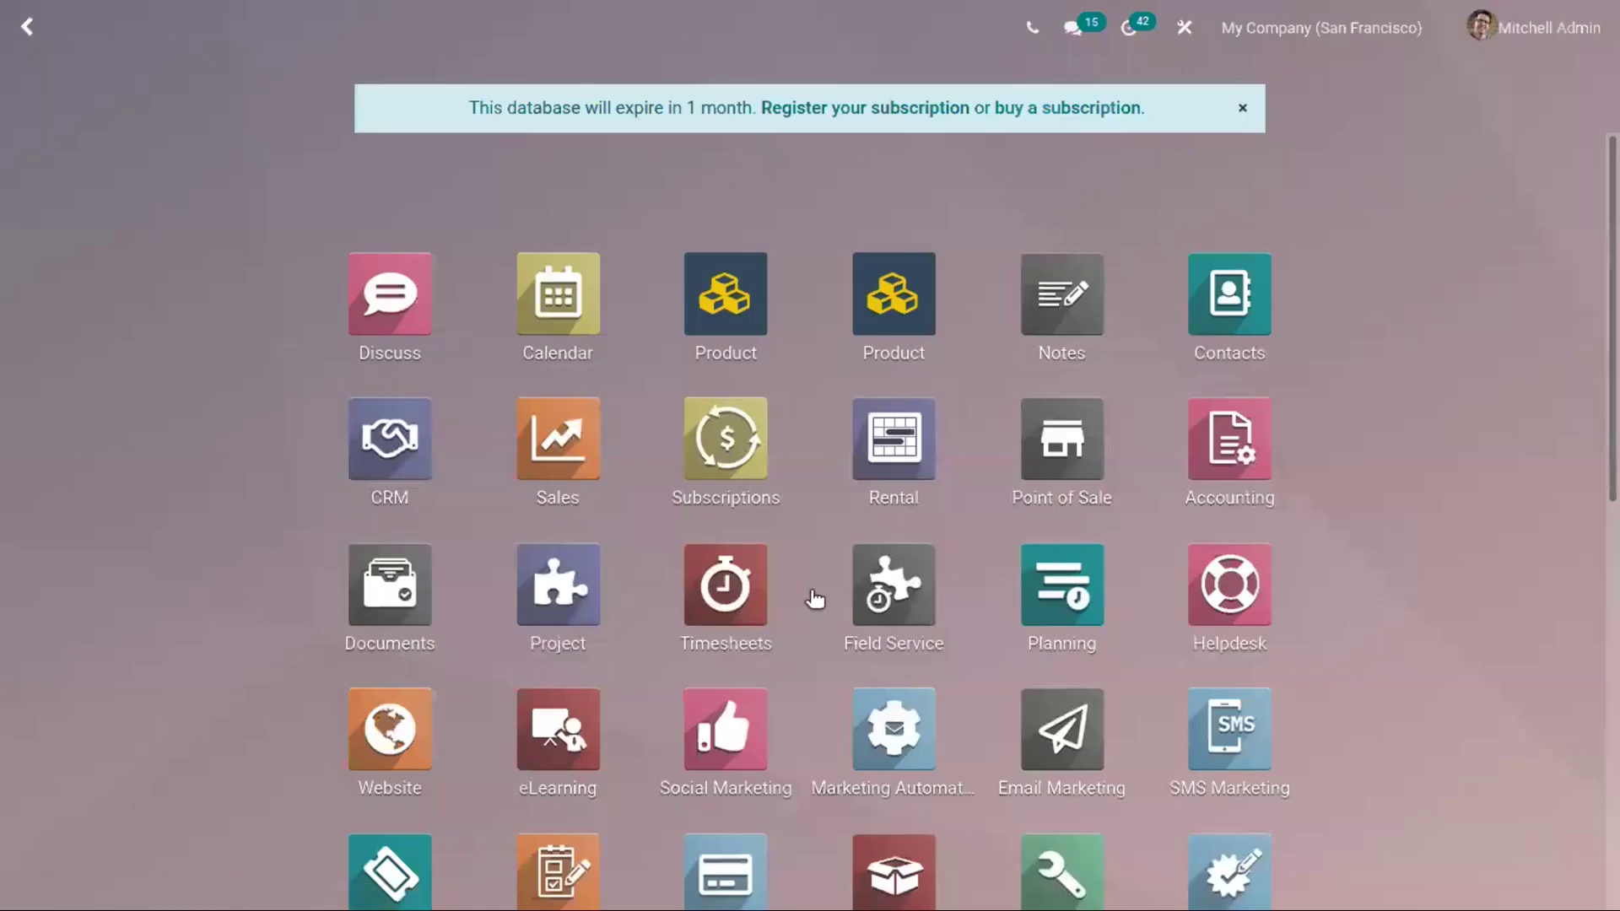
pyautogui.scroll(-4, 816, 597)
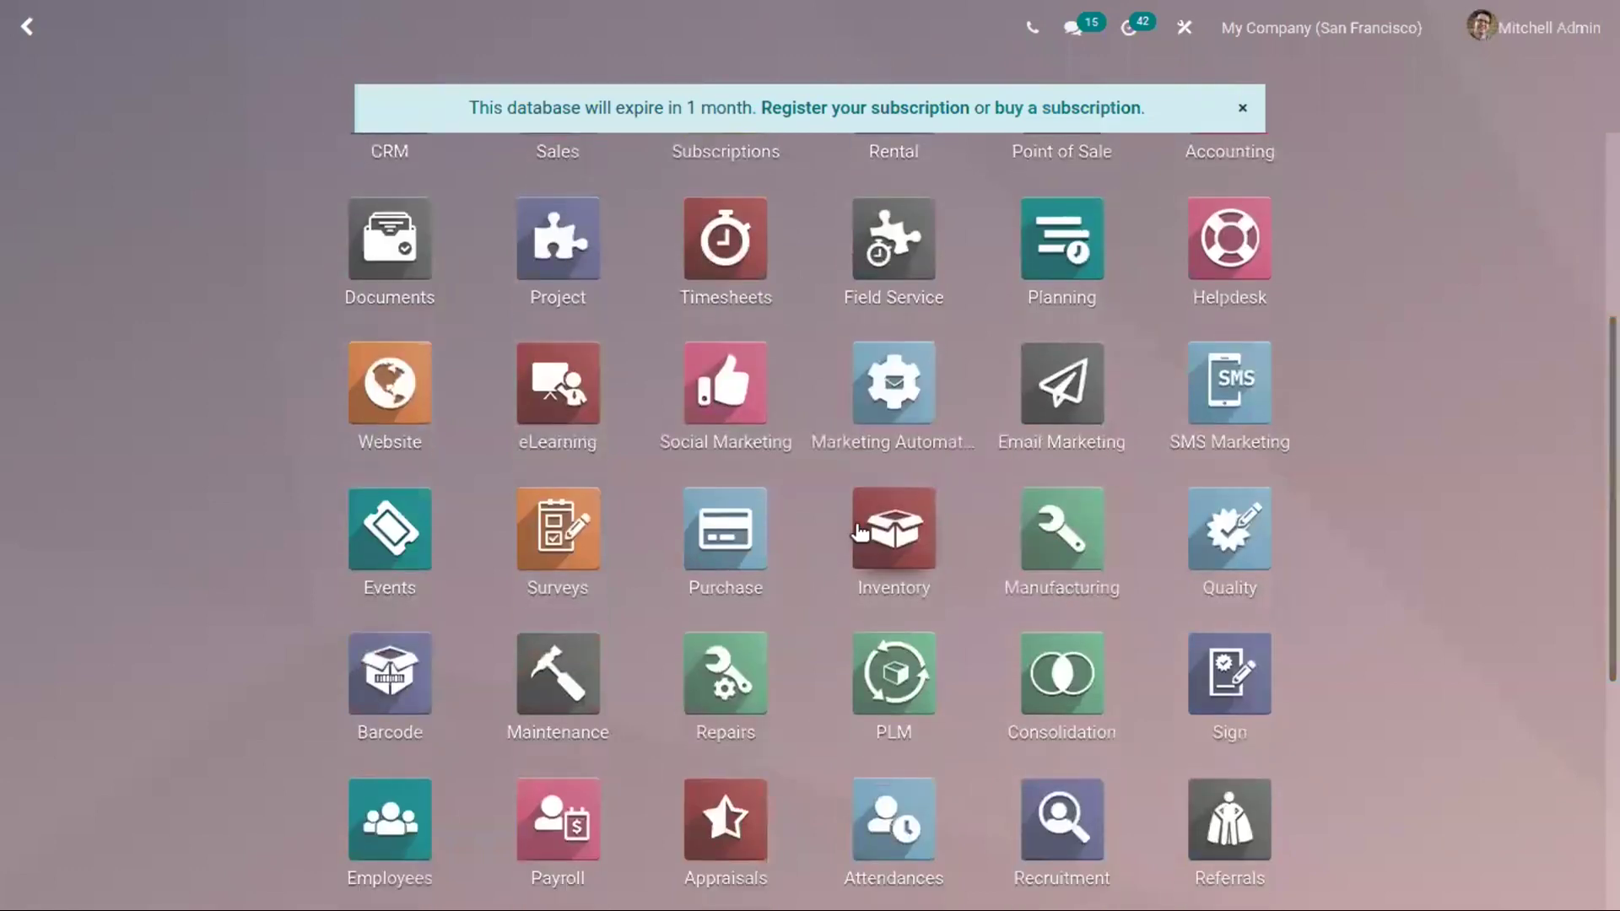
pyautogui.click(859, 531)
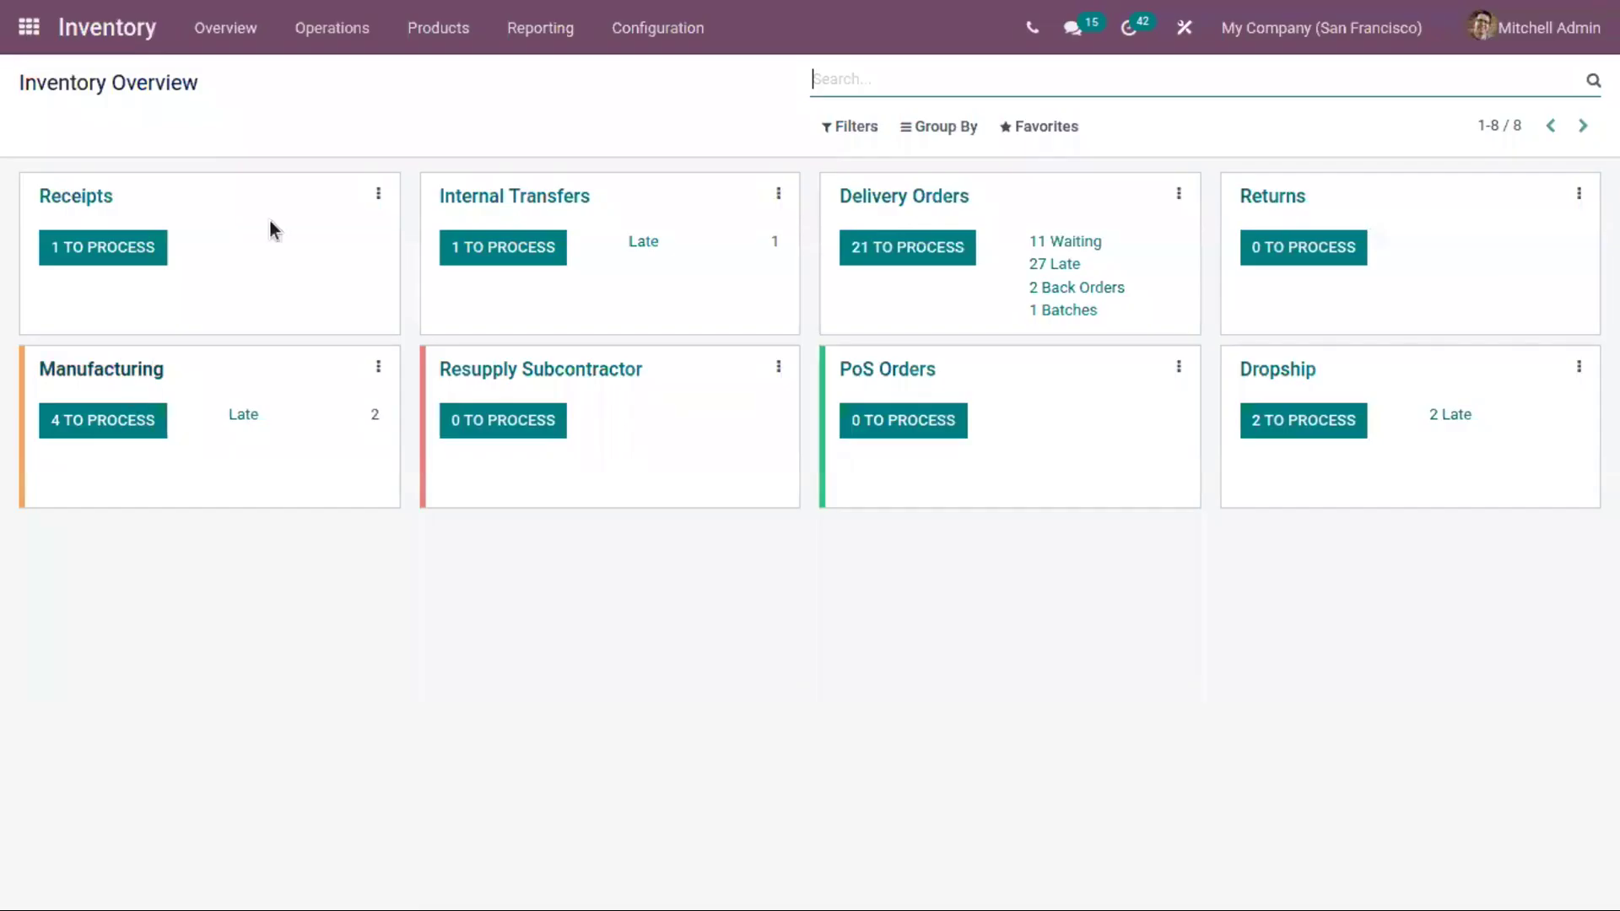
pyautogui.click(428, 39)
pyautogui.moveTo(533, 44)
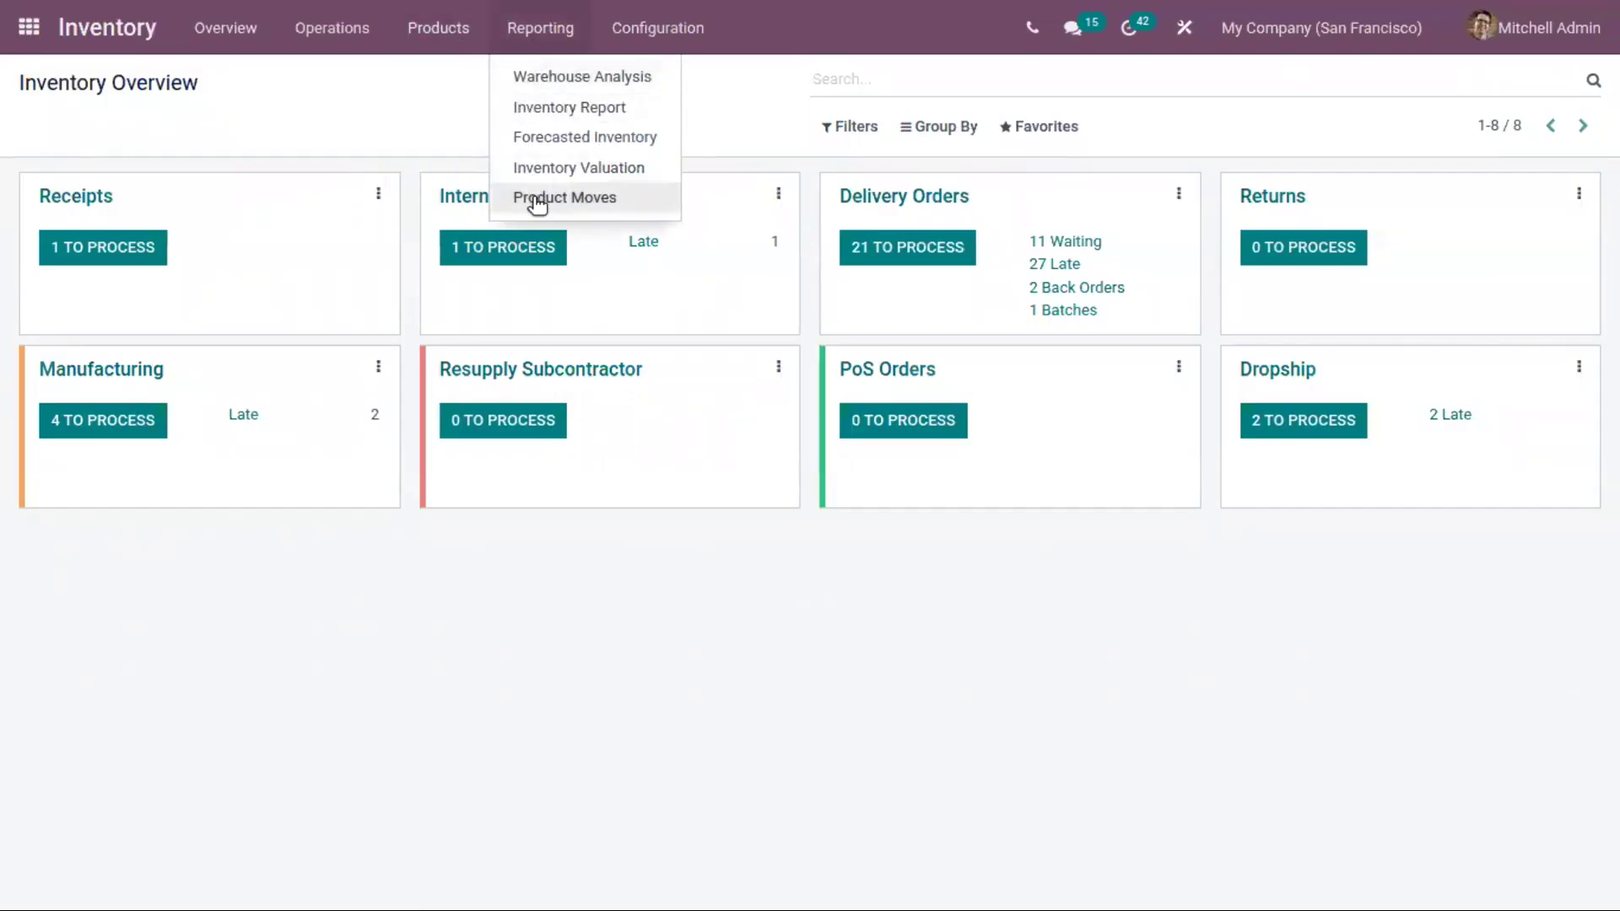
pyautogui.click(525, 108)
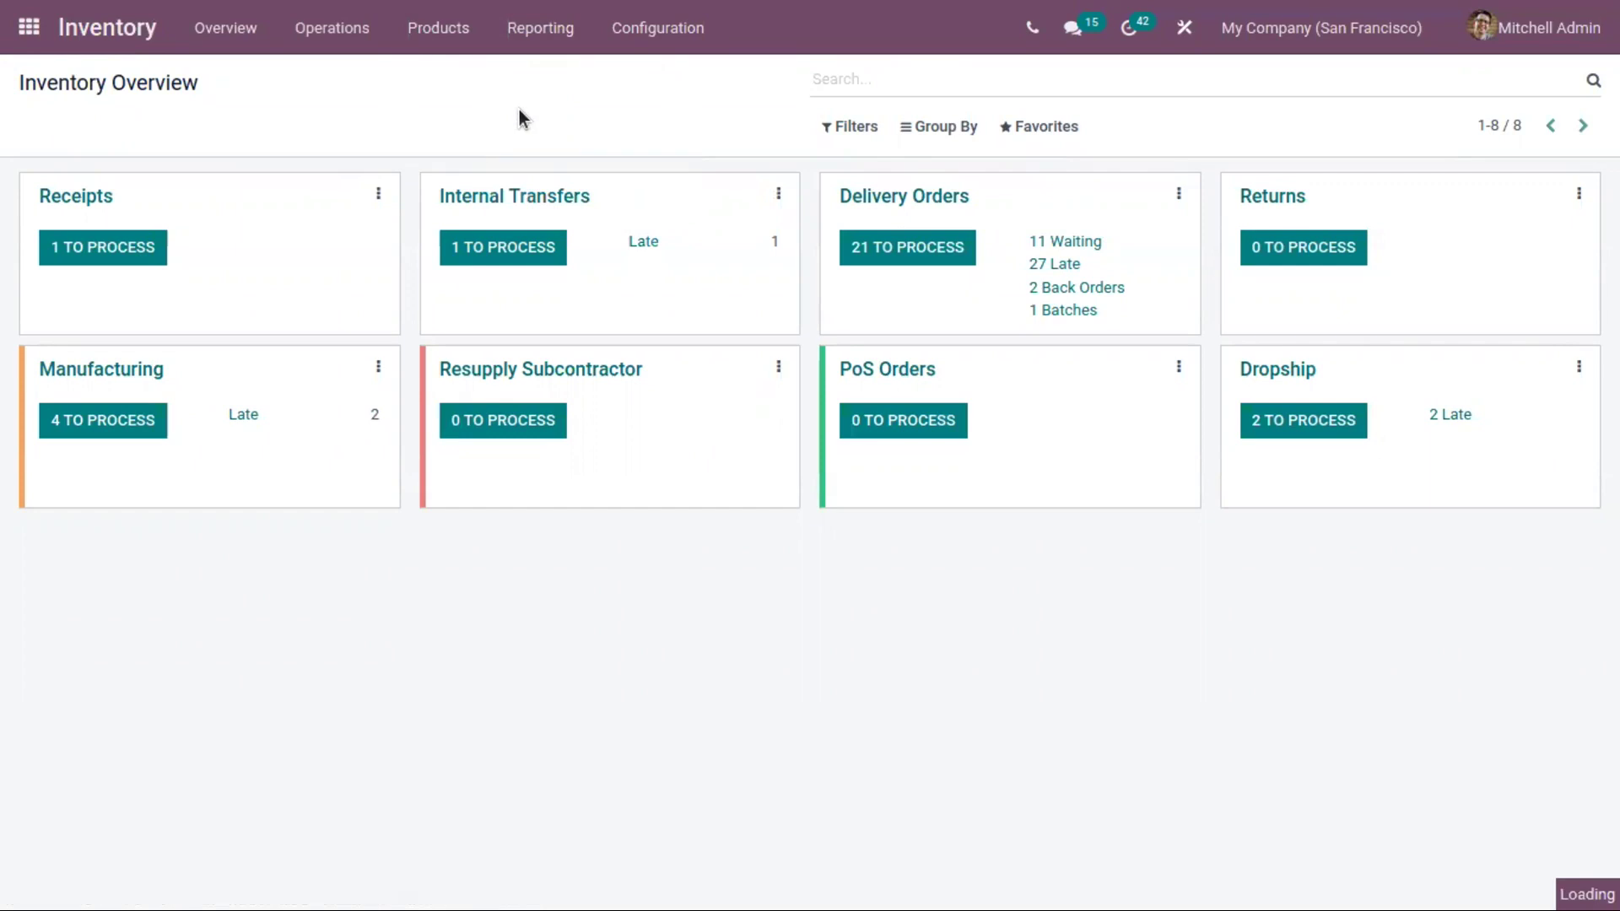
# Expand the Arm Chair's WH/Stock lines to confirm 5 lot646 units owned by BE Company CoA.
pyautogui.scroll(-8, 1439, 783)
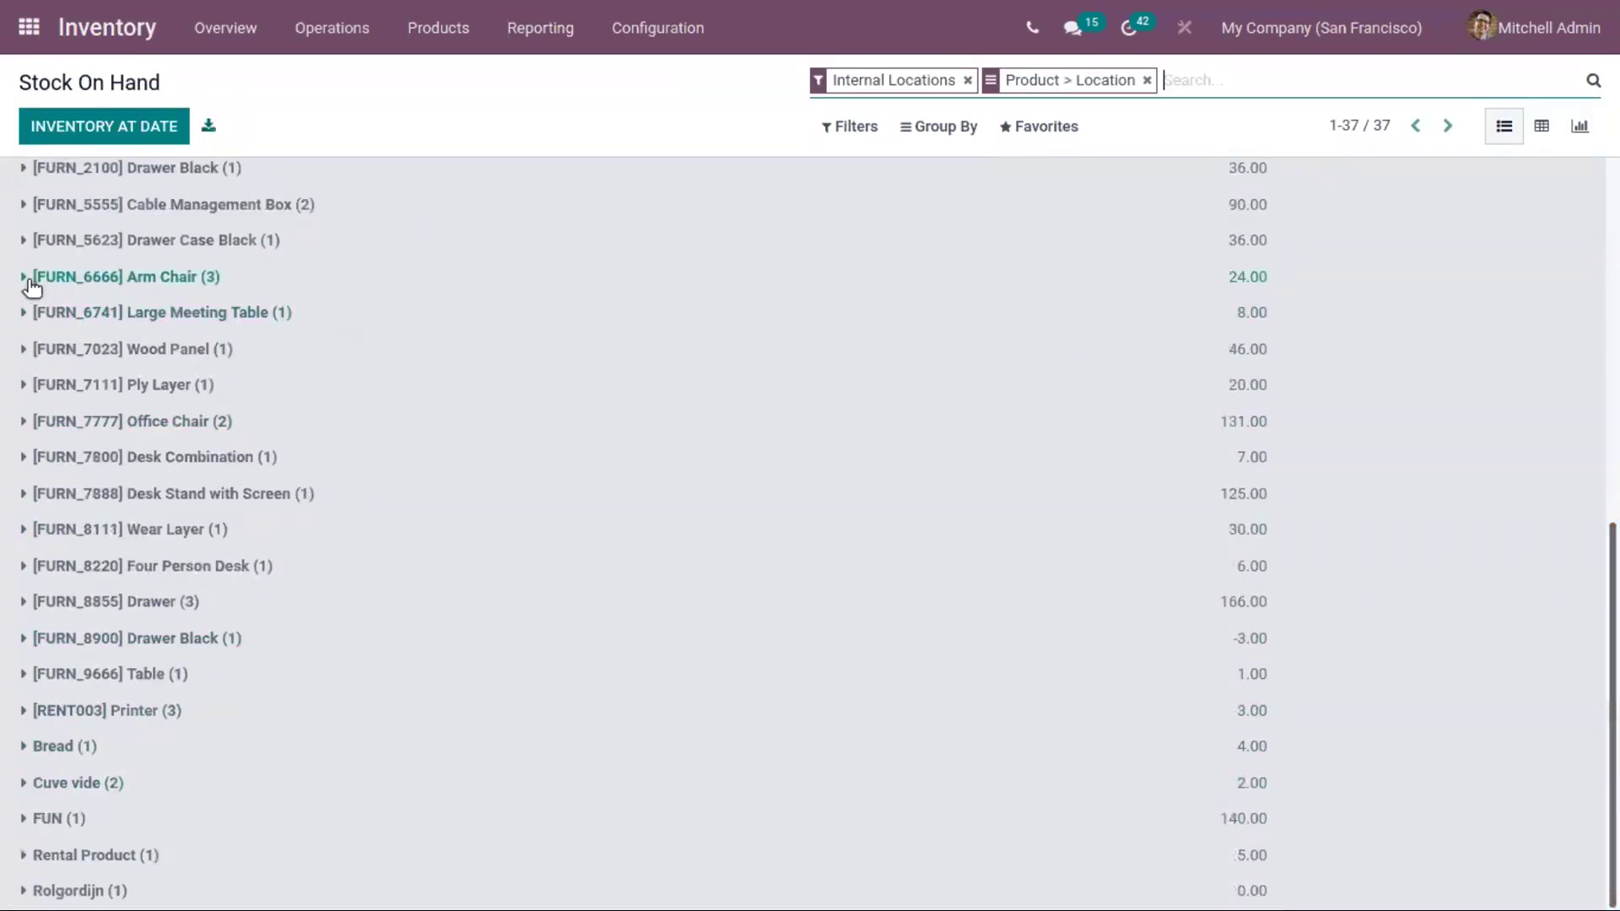
pyautogui.click(23, 278)
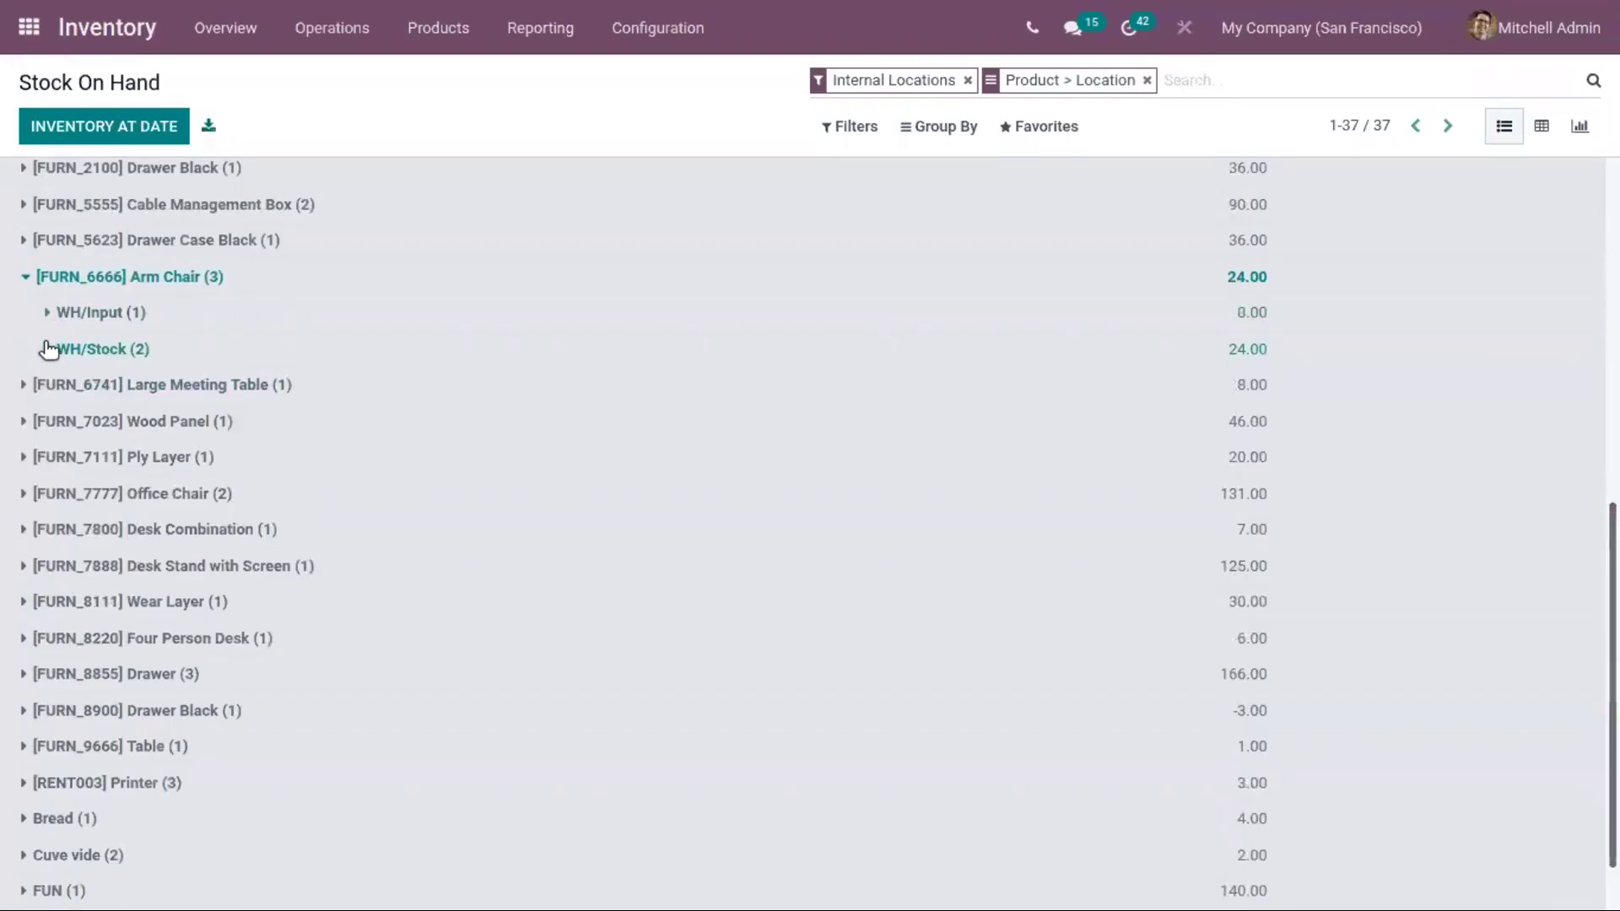
pyautogui.click(48, 352)
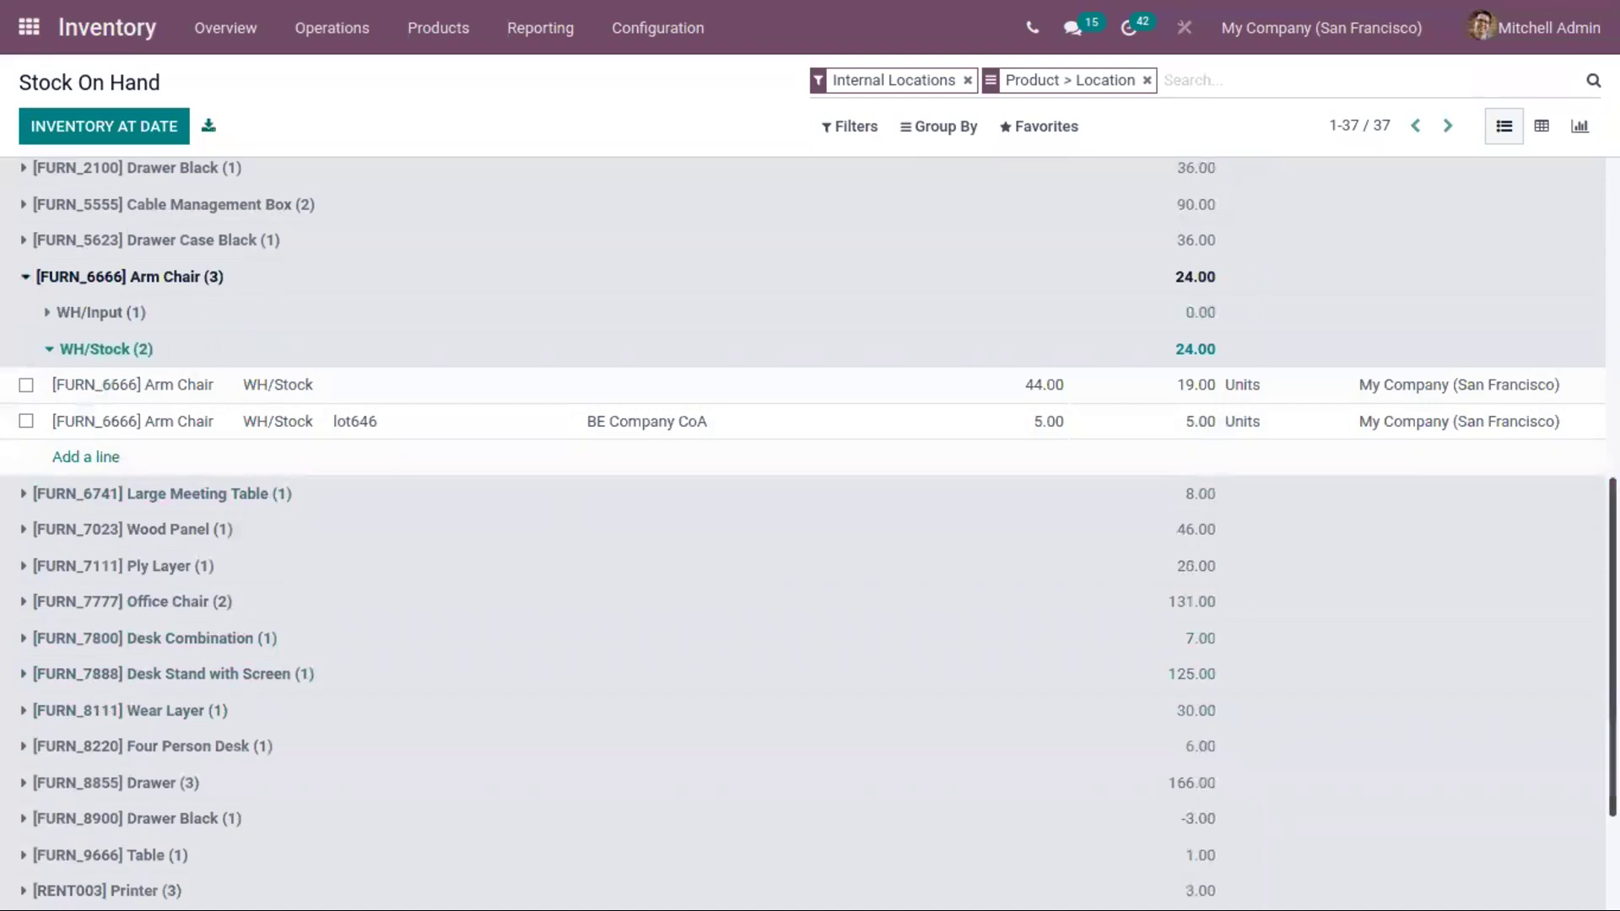
pyautogui.scroll(10, 1526, 406)
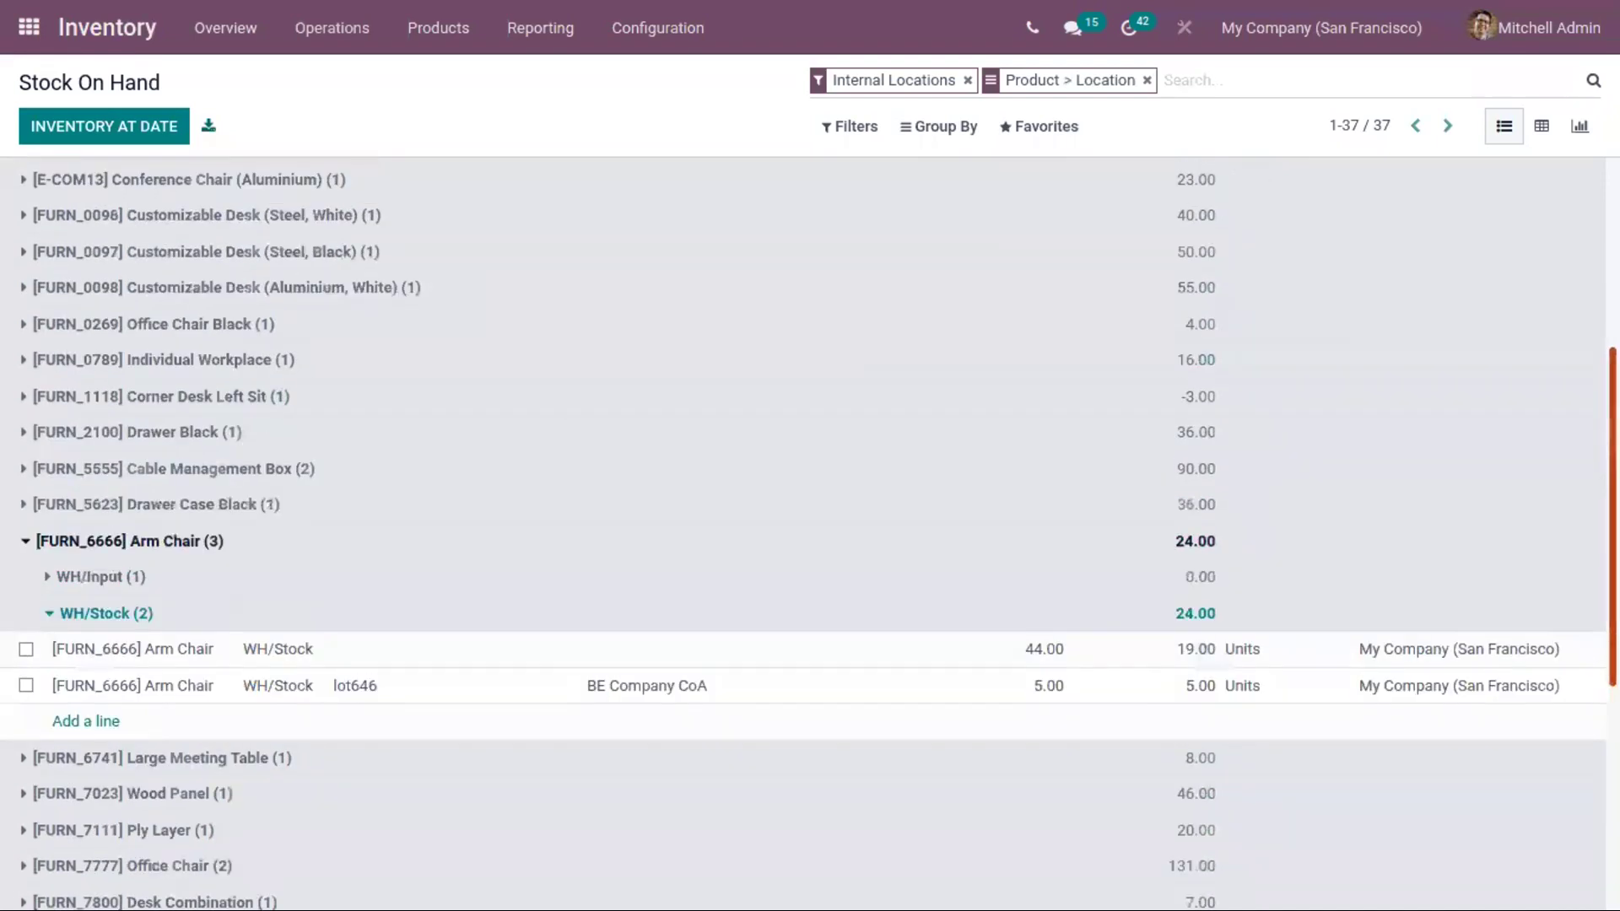
pyautogui.scroll(-7, 1537, 560)
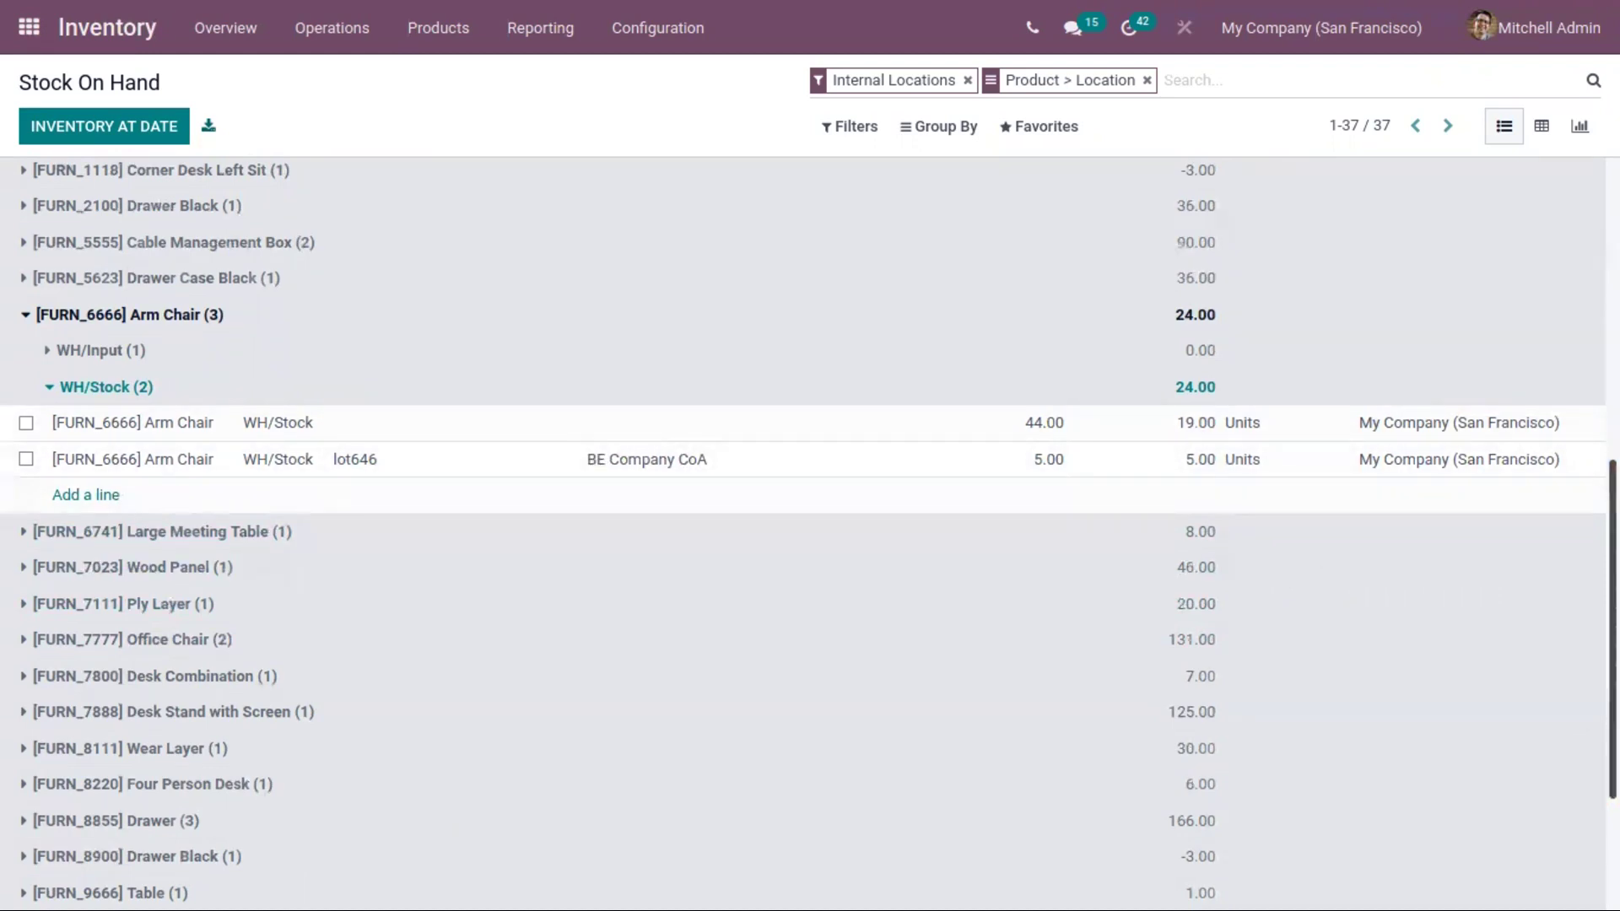
pyautogui.scroll(-2, 810, 531)
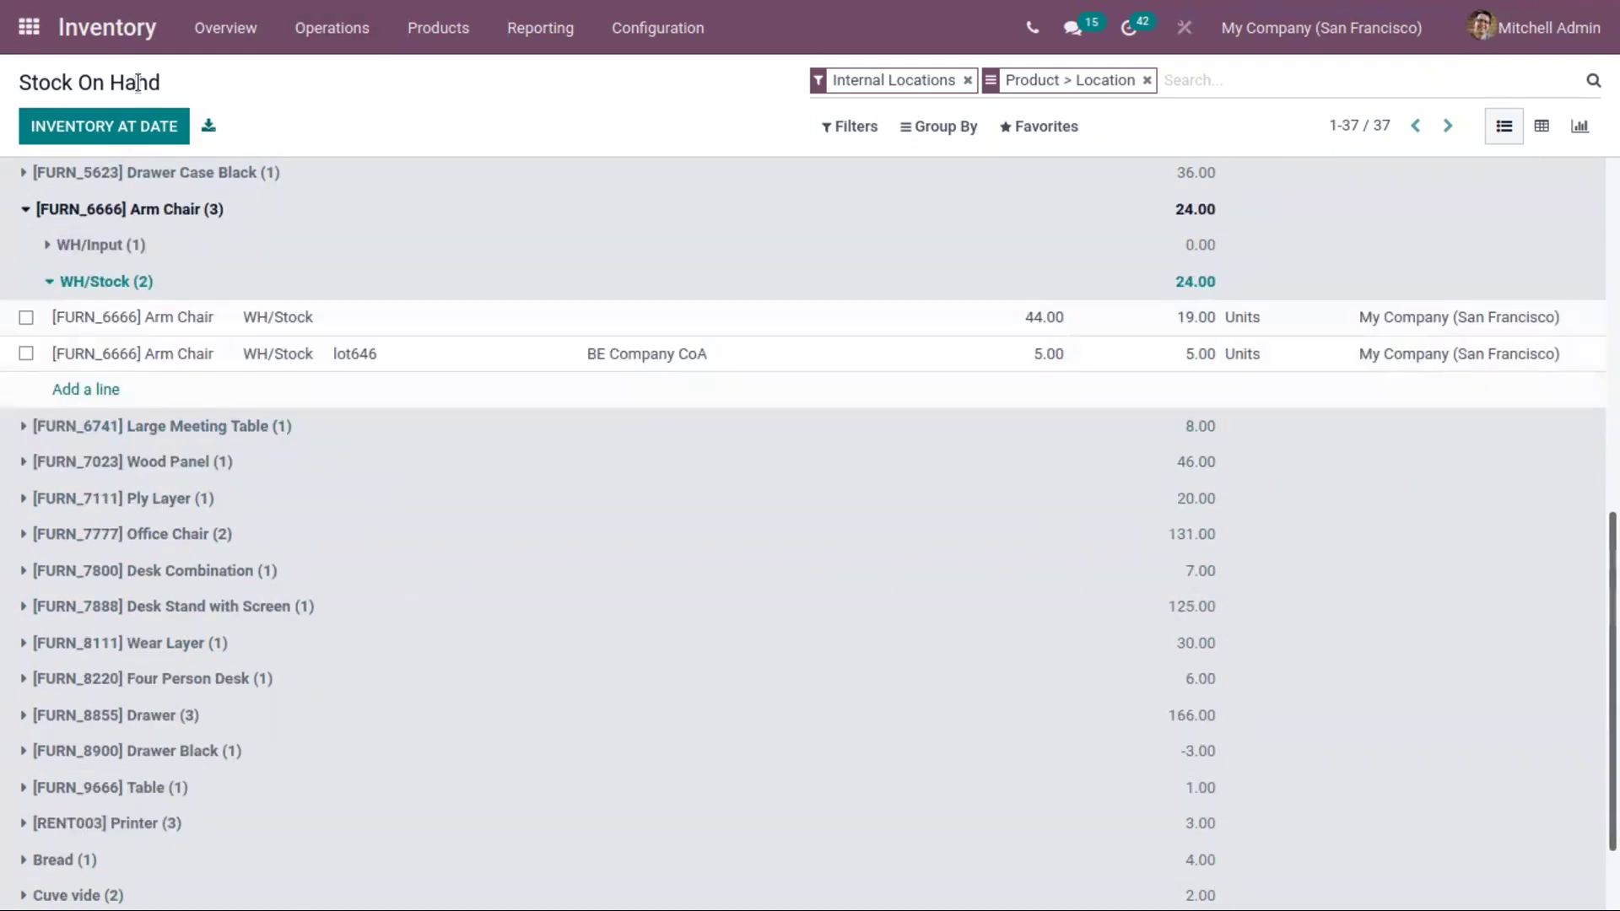
pyautogui.click(37, 48)
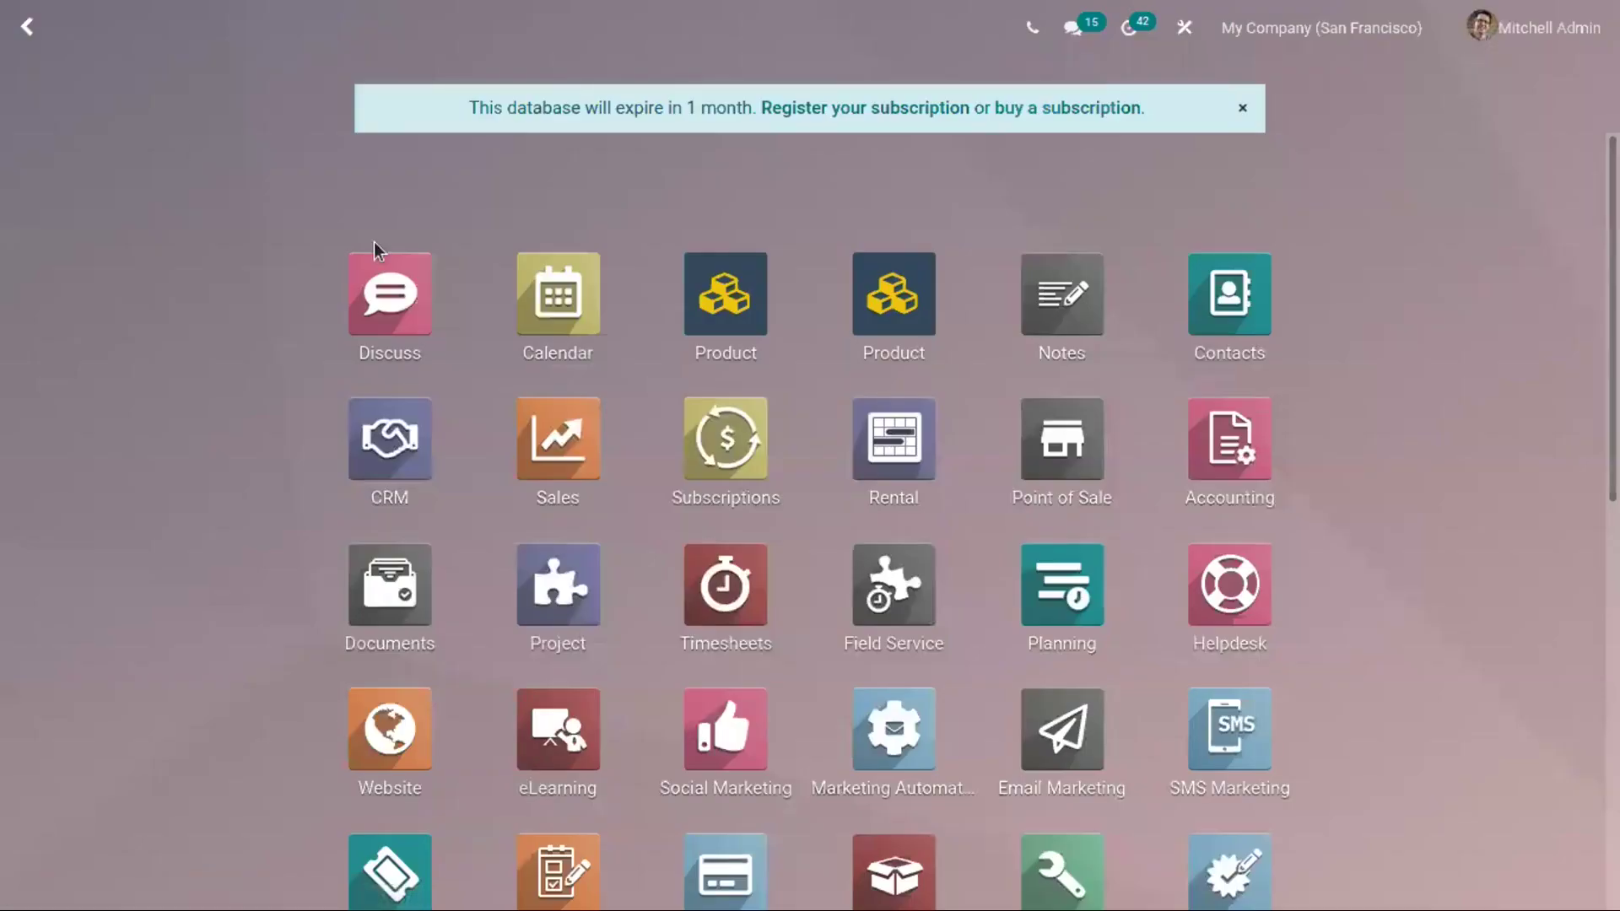
# Create a quotation for one [FURN_6666] Arm Chair at 1,295.00 and confirm it as S00105.
pyautogui.click(557, 419)
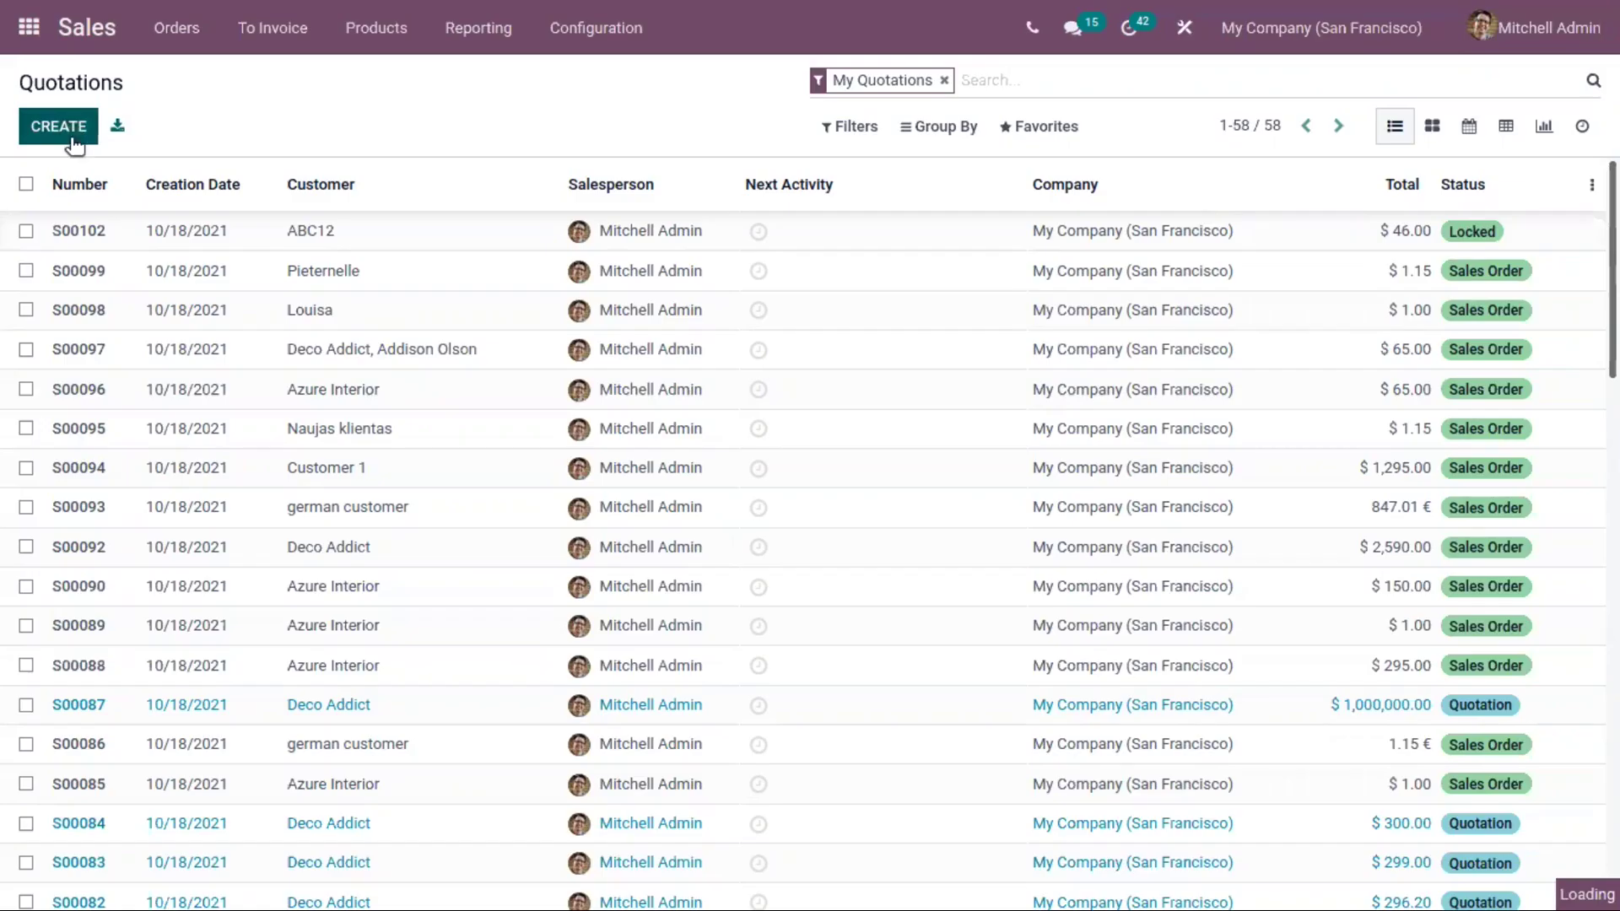
pyautogui.click(58, 123)
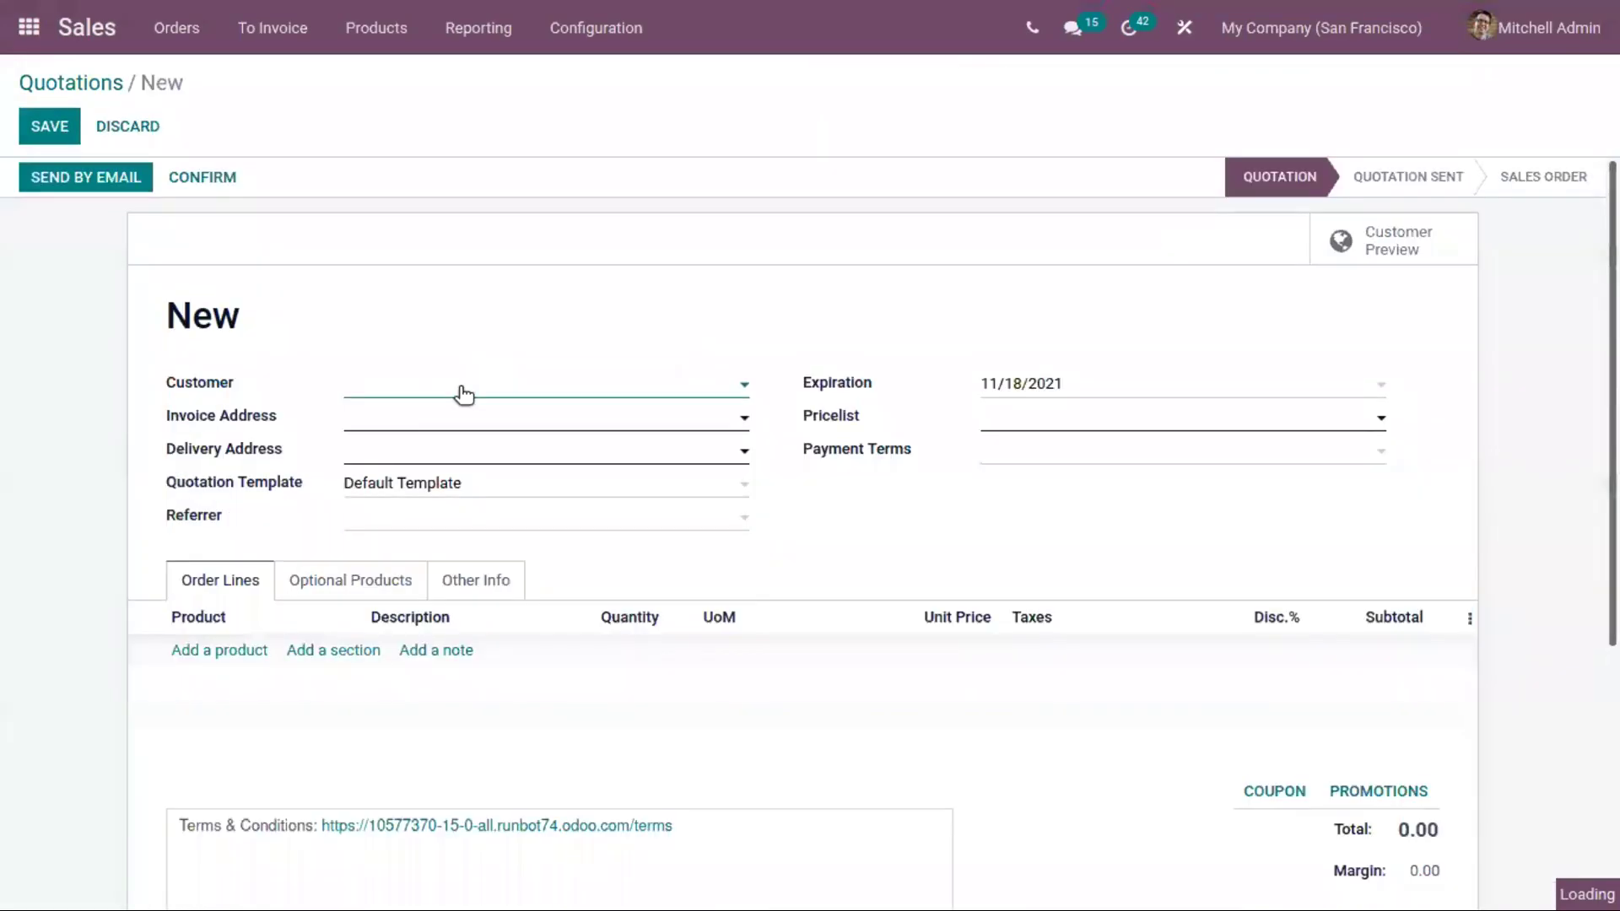
pyautogui.click(463, 388)
pyautogui.click(467, 510)
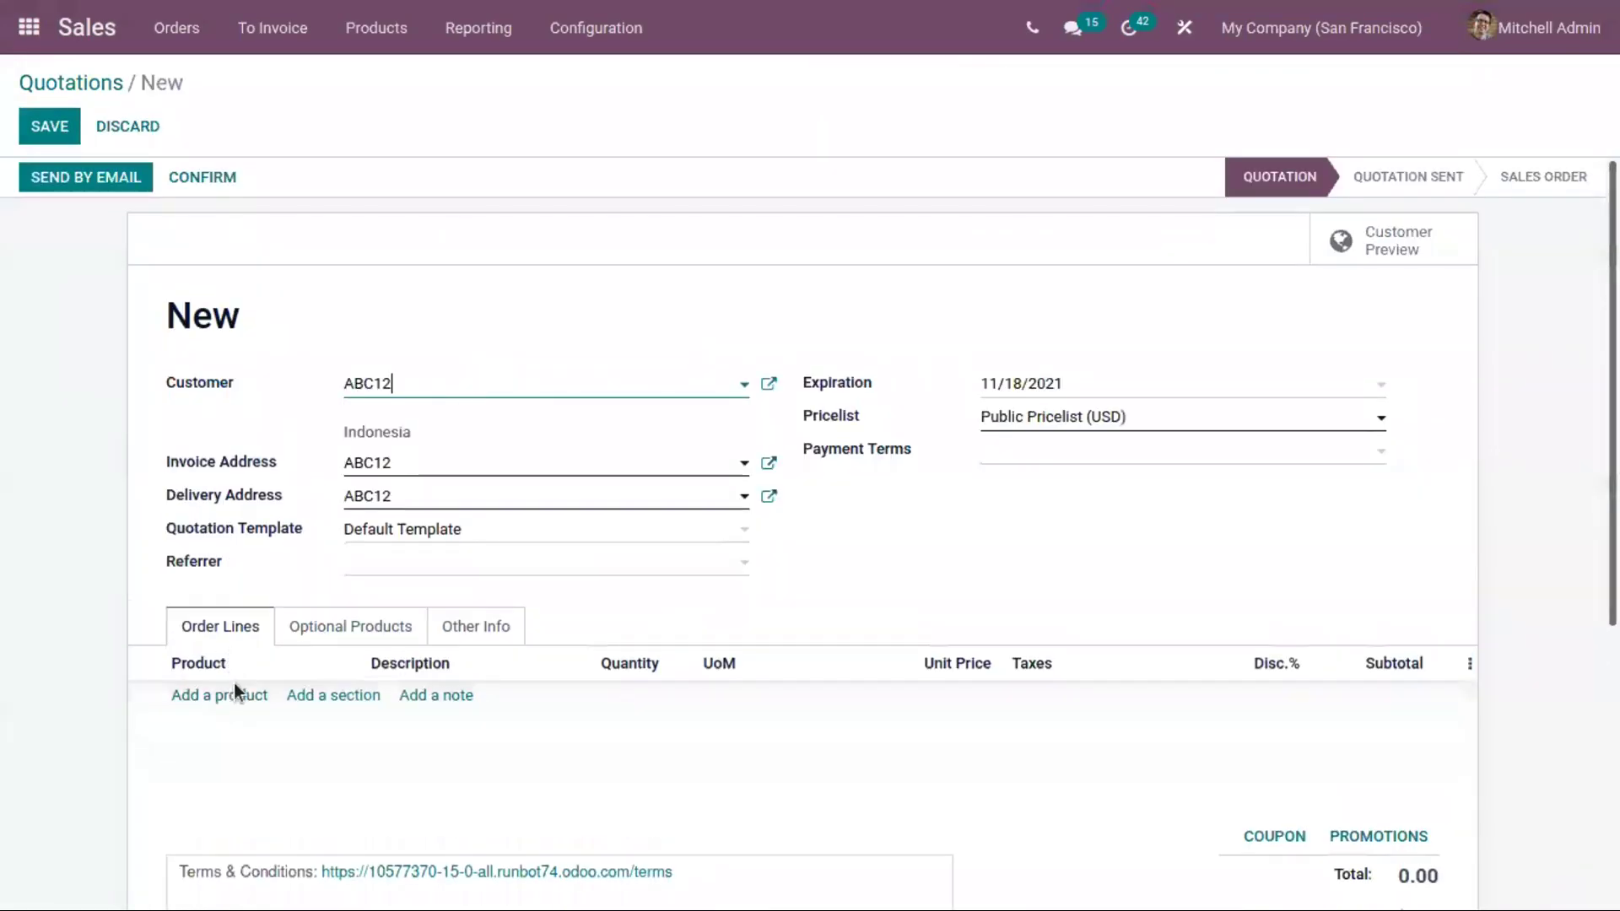
pyautogui.click(239, 697)
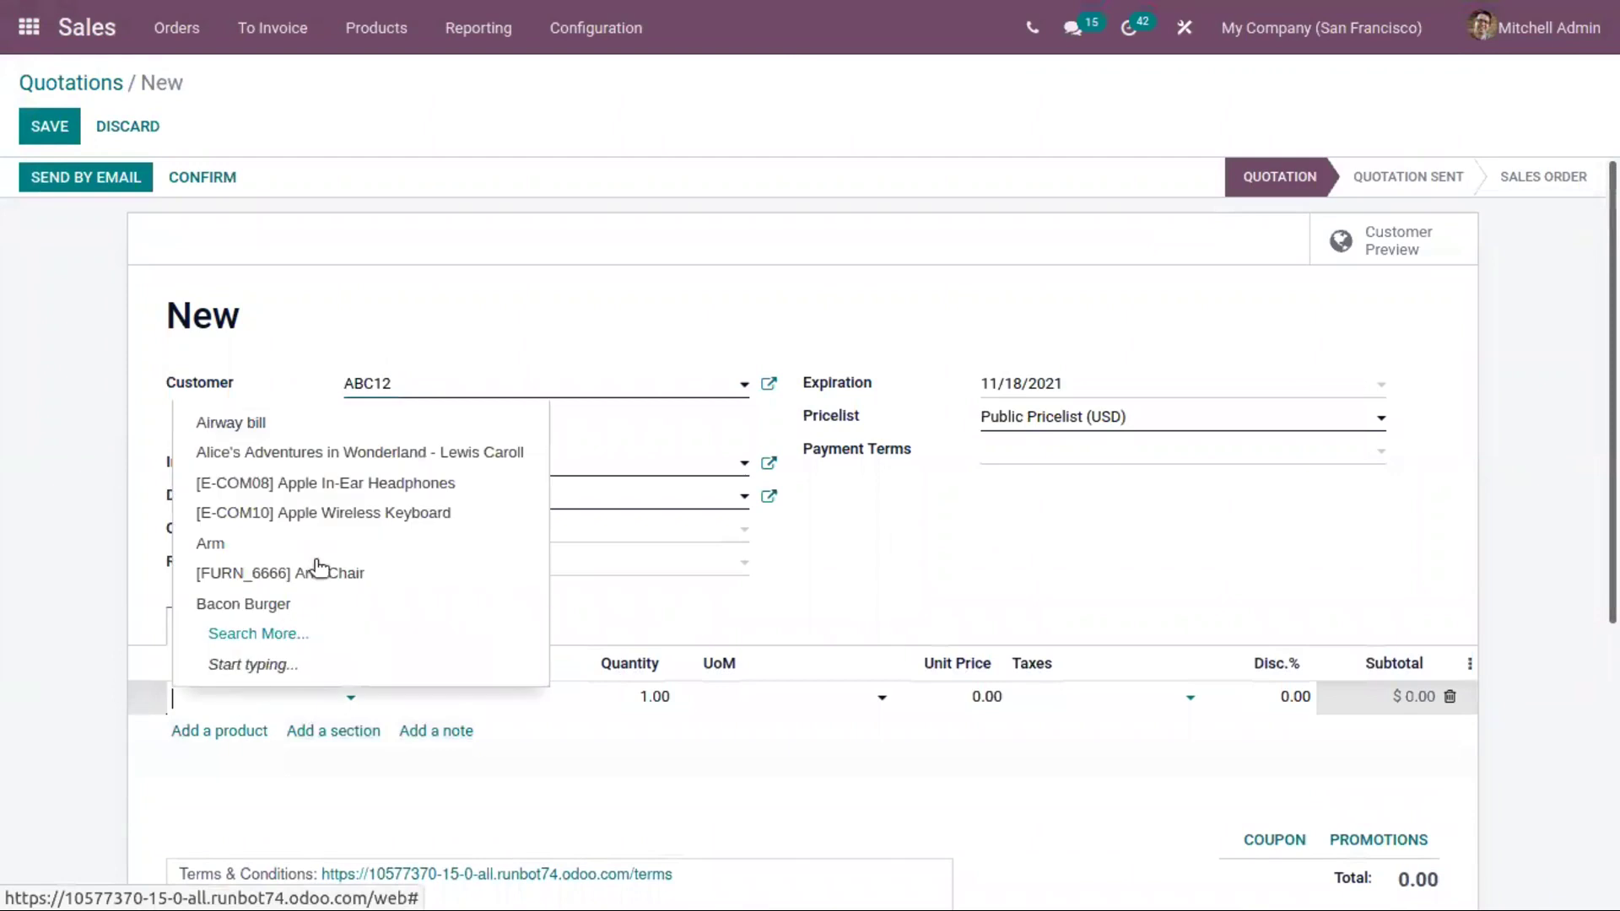
pyautogui.click(339, 573)
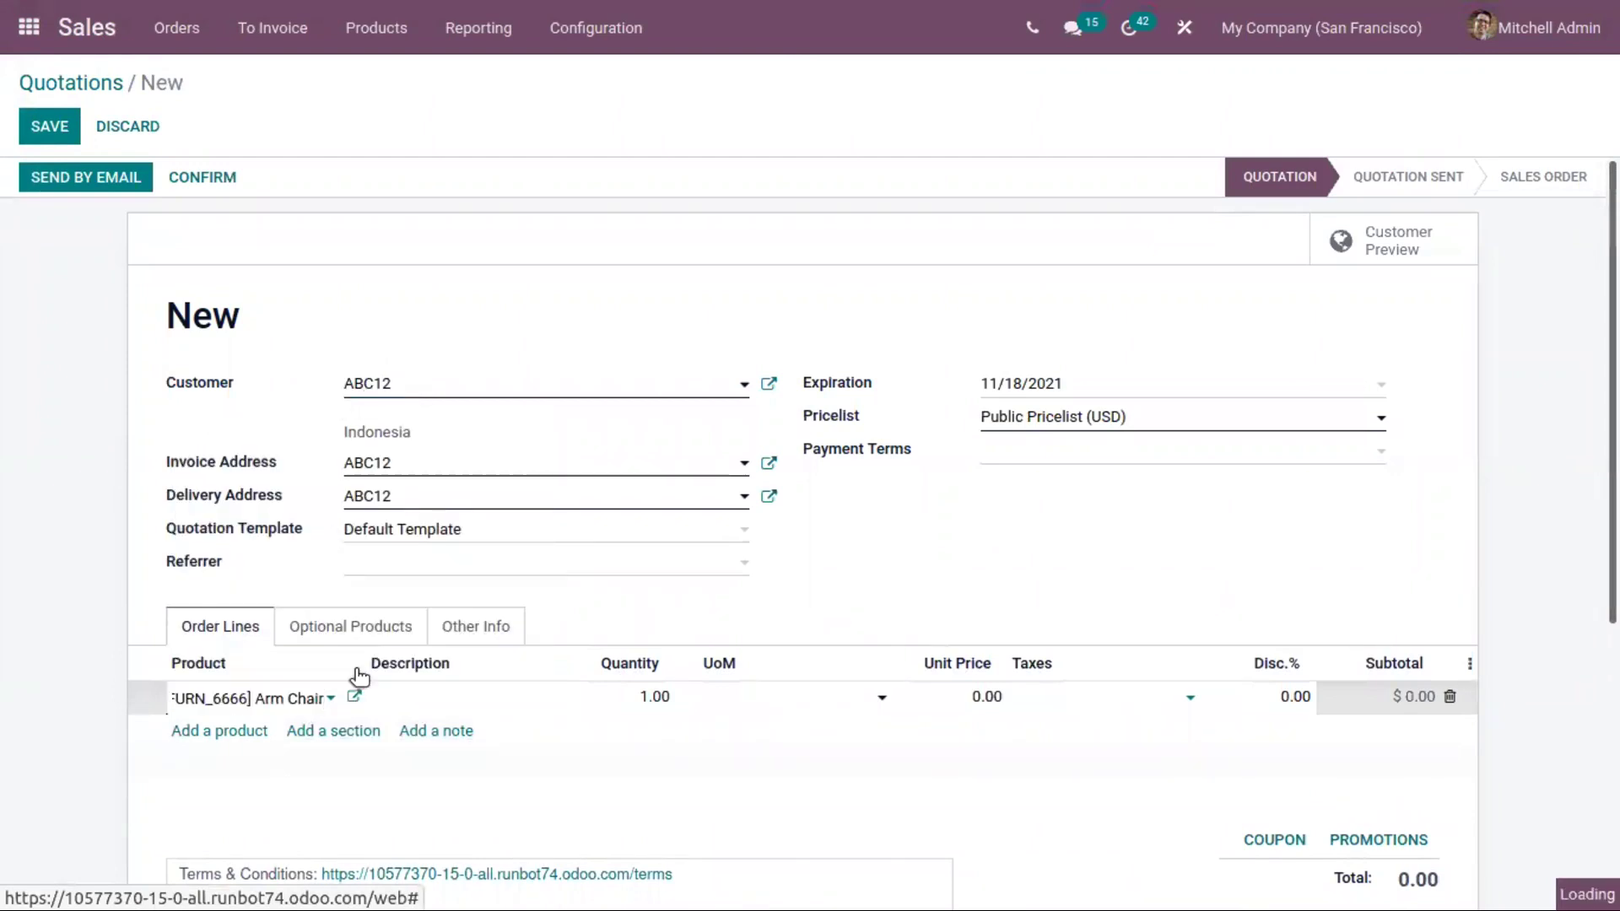
pyautogui.click(201, 177)
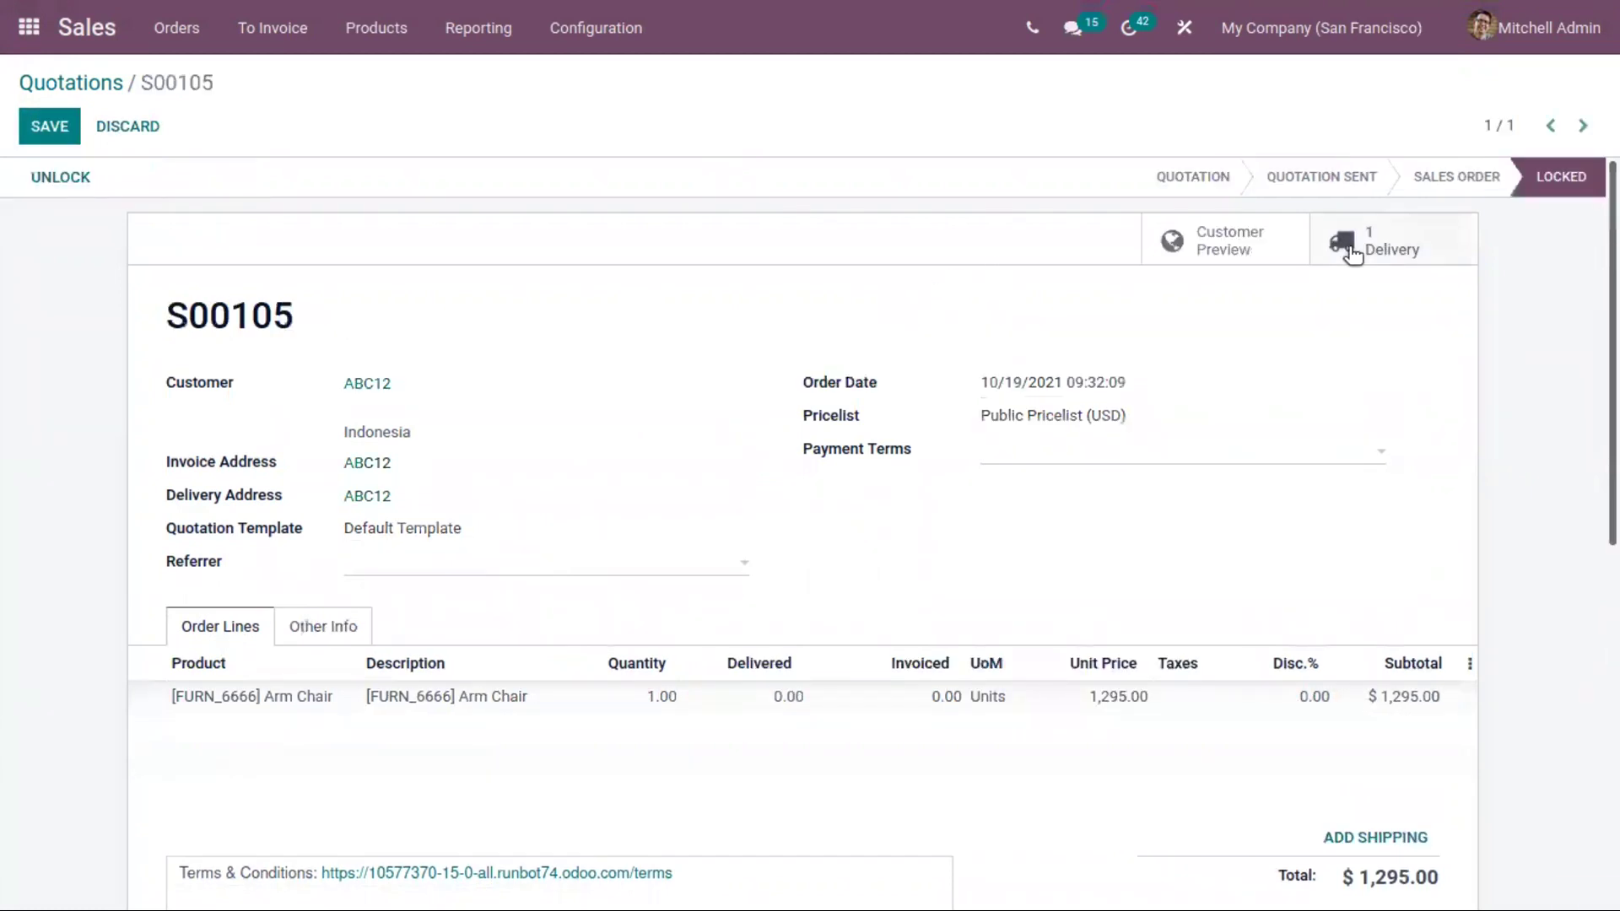
# Open delivery WH/OUT/00057, attempt validation, and cancel the Immediate Transfer prompt.
pyautogui.click(1372, 233)
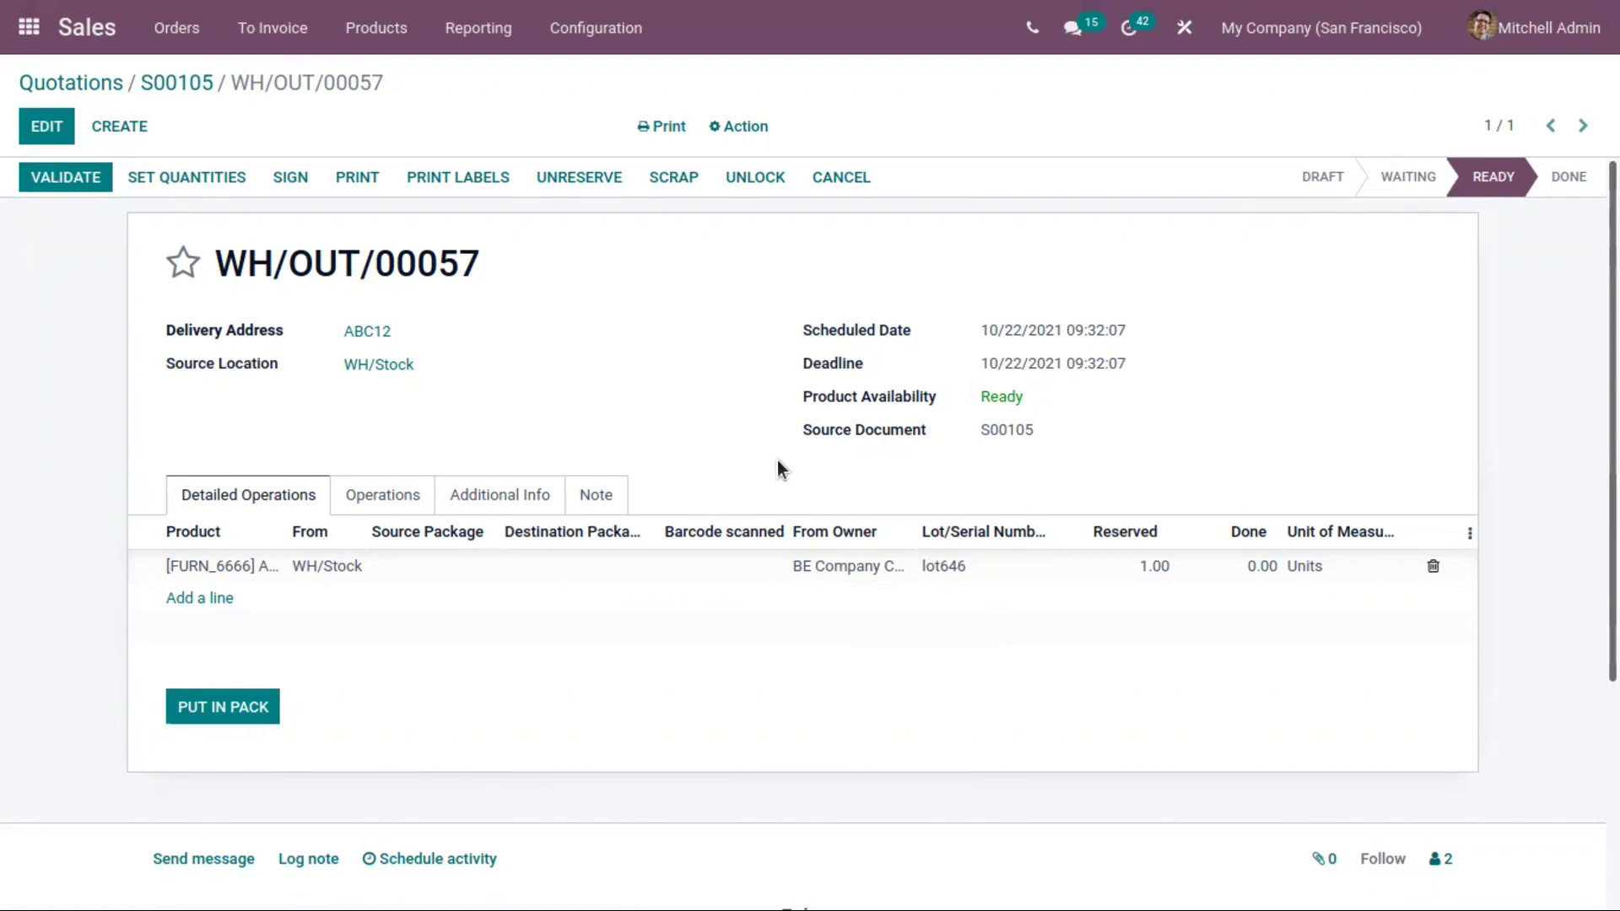
pyautogui.click(68, 180)
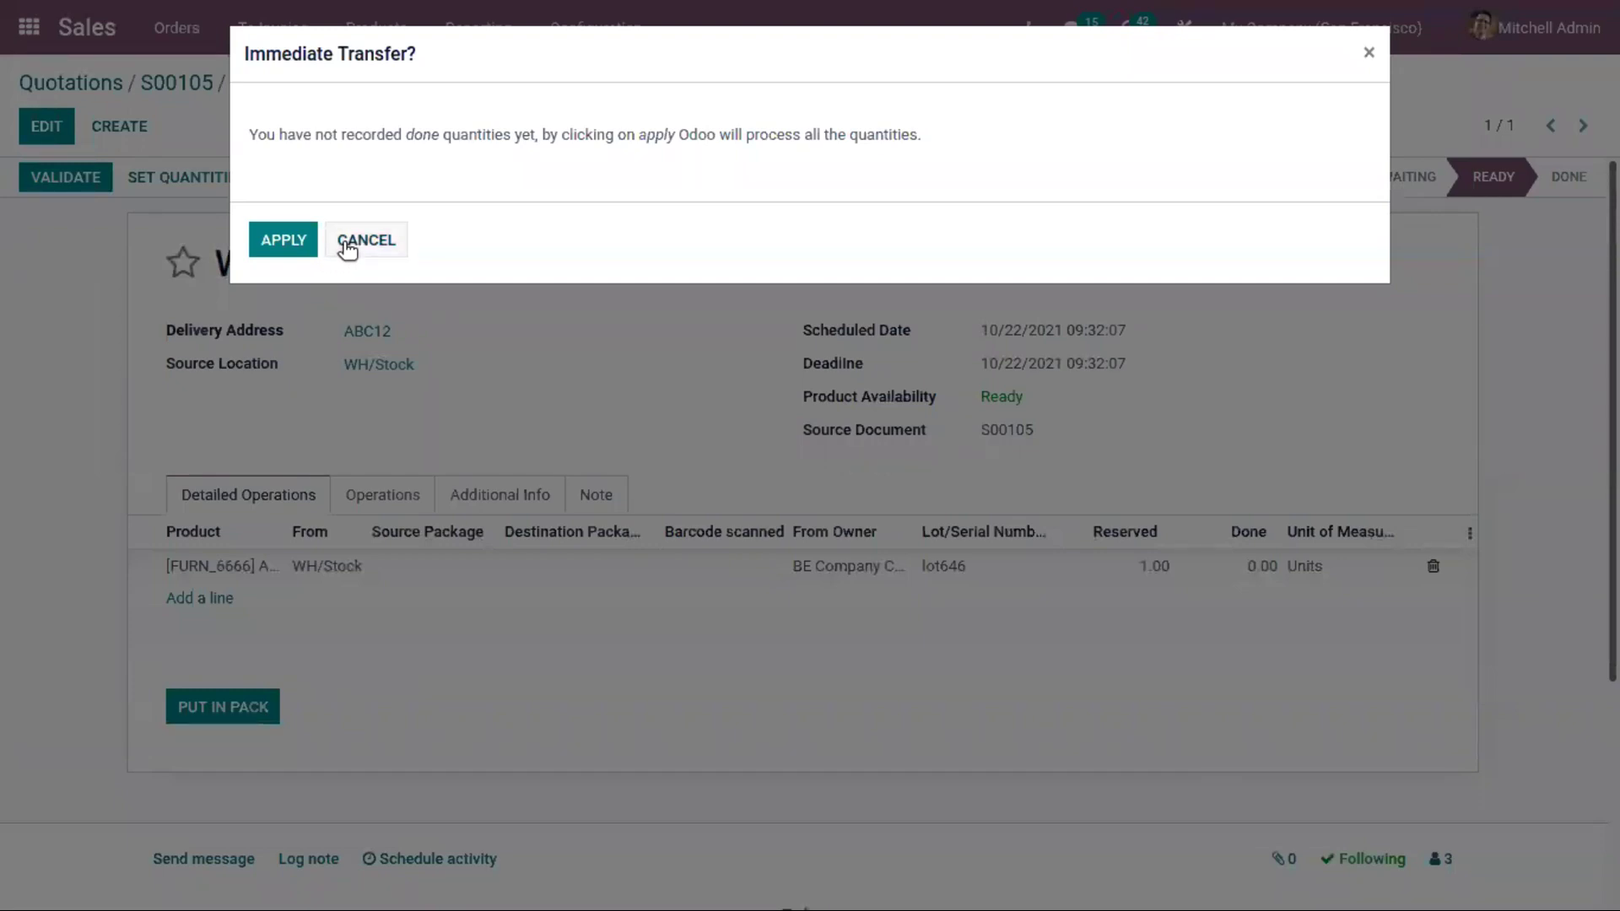
pyautogui.click(348, 242)
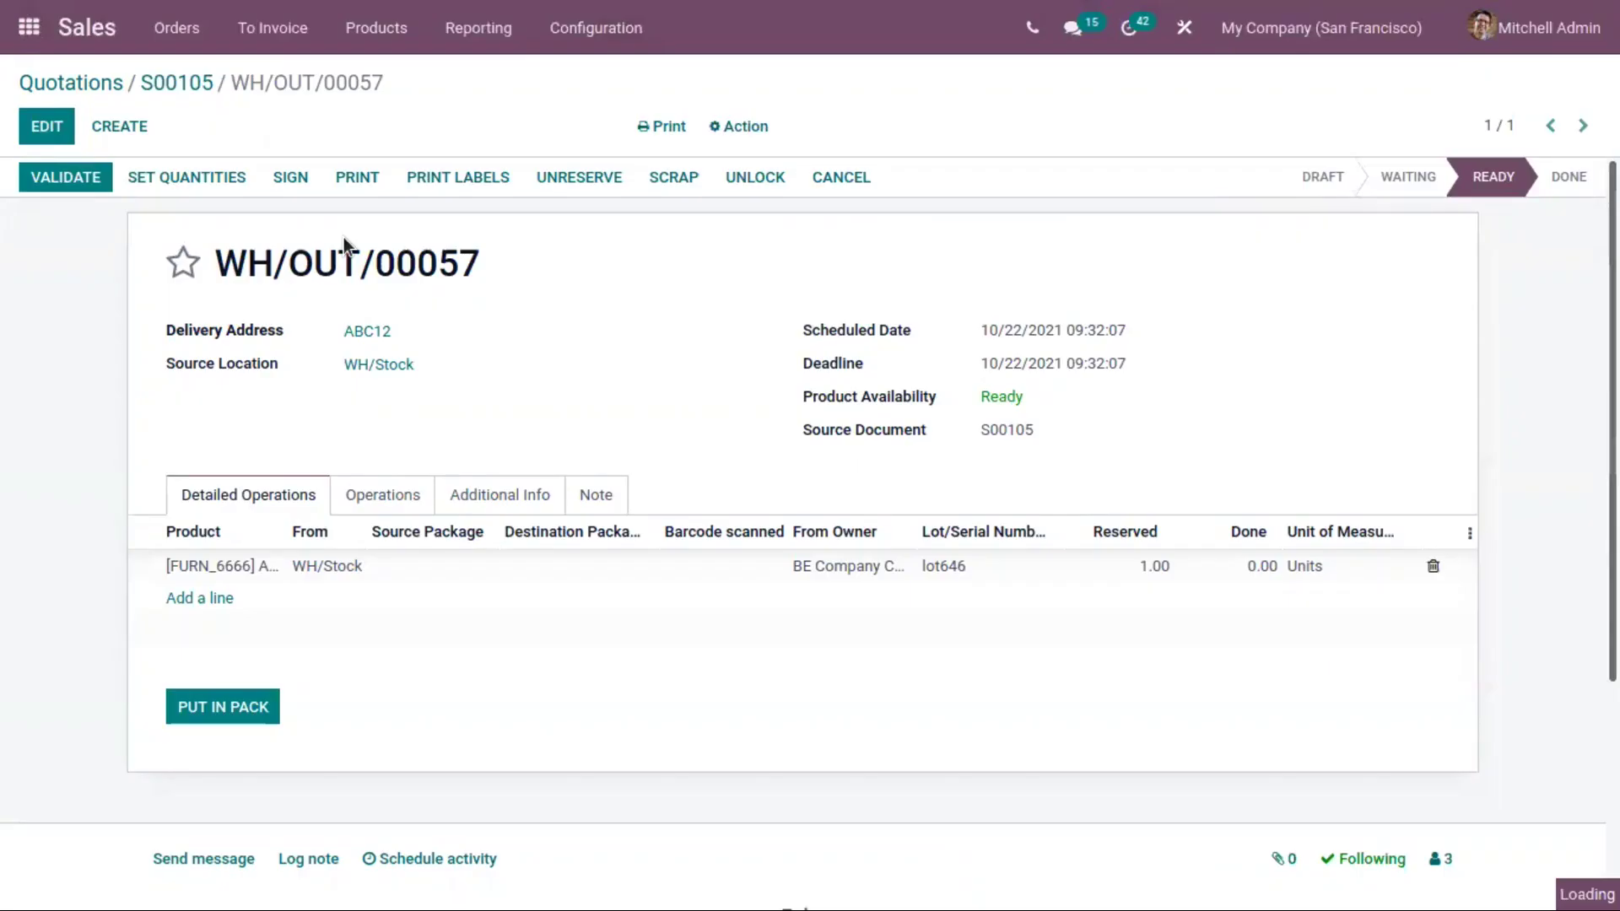